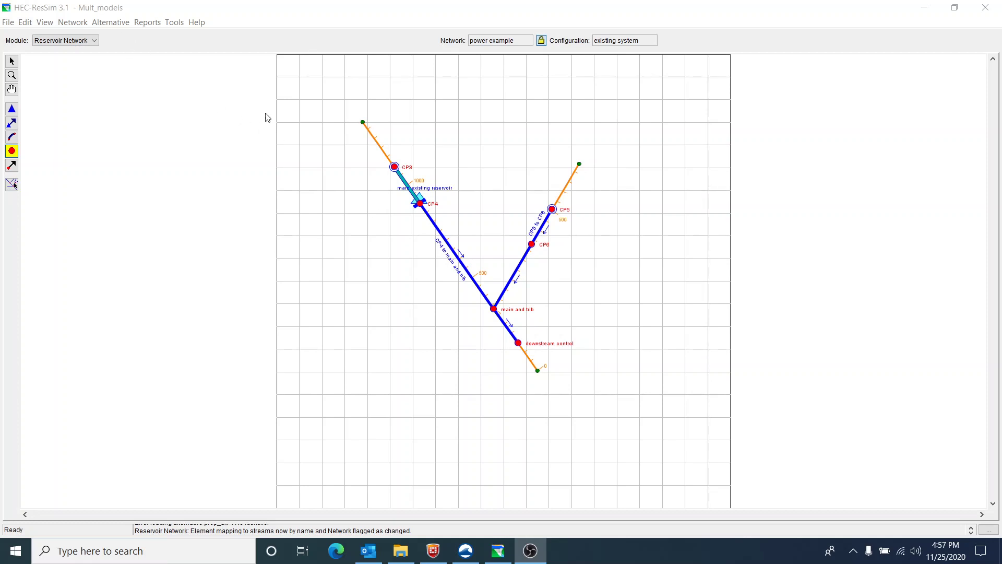
Step: Open the main existing reservoir's properties and examine the physical data of the dam's controlled outlet
click(12, 109)
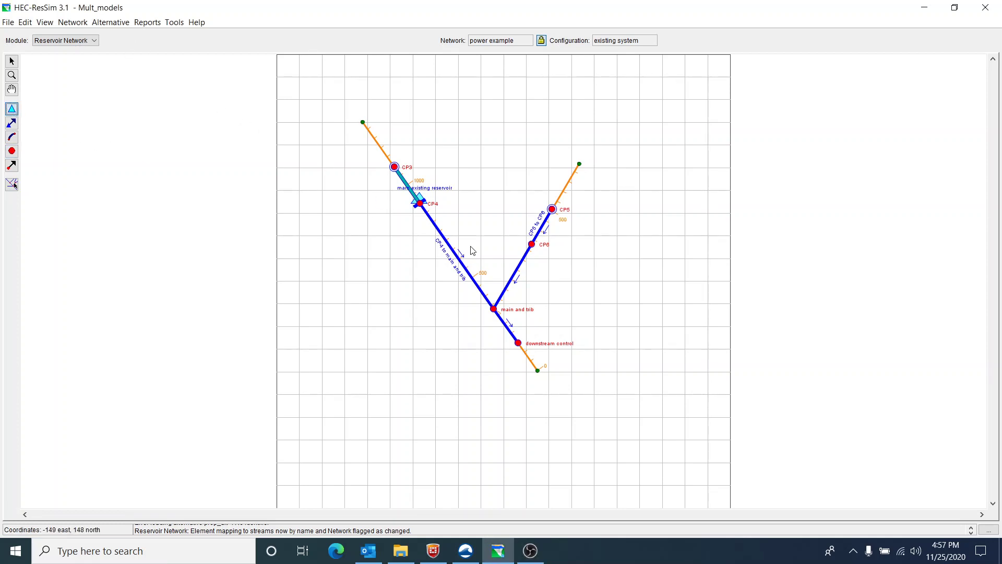
right_click(411, 190)
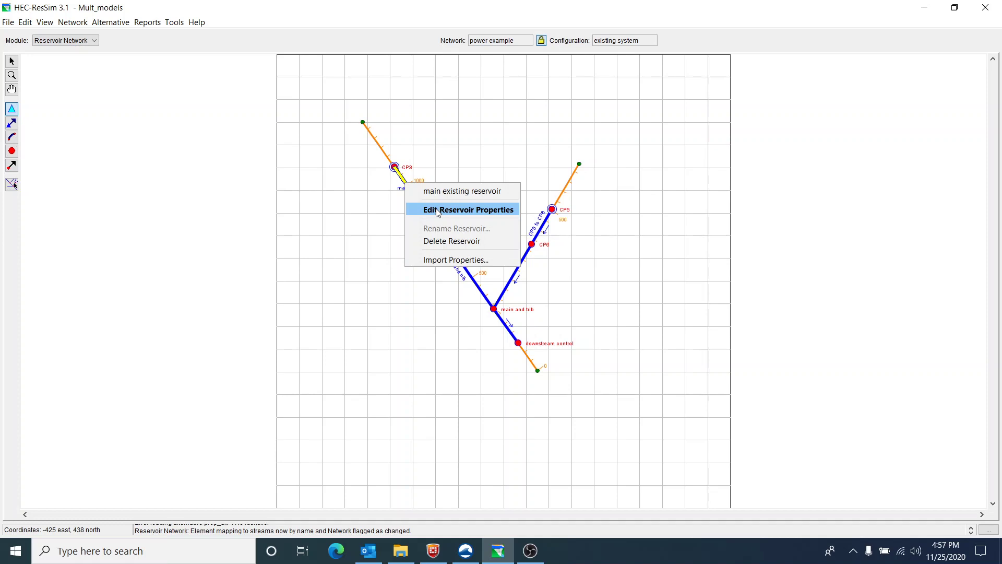
click(421, 209)
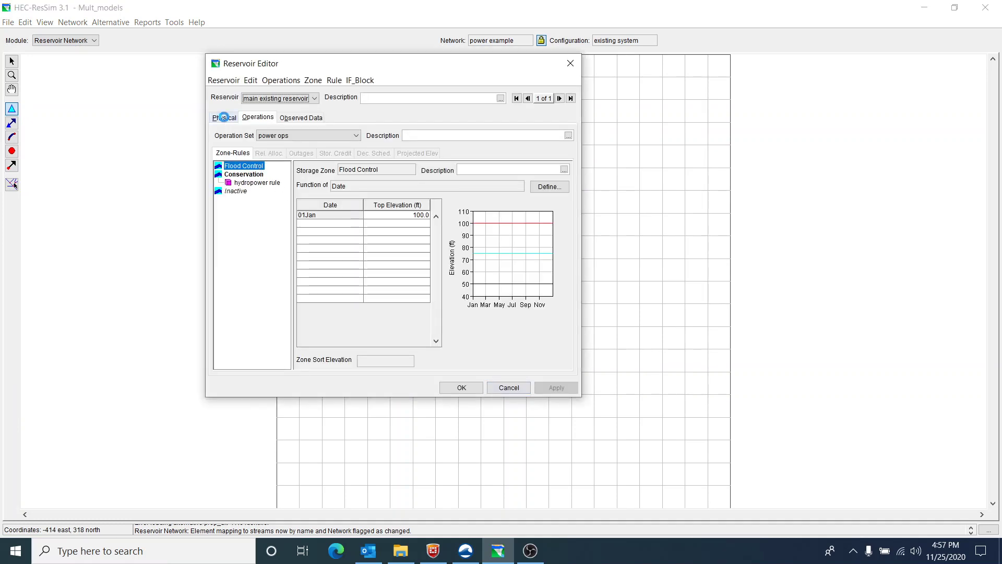
click(232, 120)
click(251, 155)
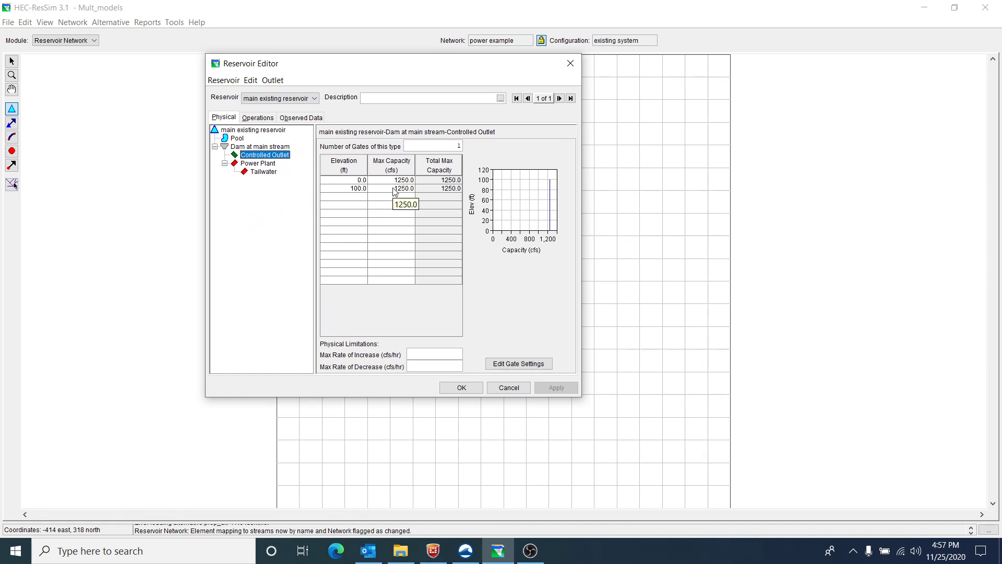
Step: Review the power plant's outlet, capacity, efficiency, station use and hydraulic loss settings plus its tailwater, and accept the reservoir properties
click(265, 165)
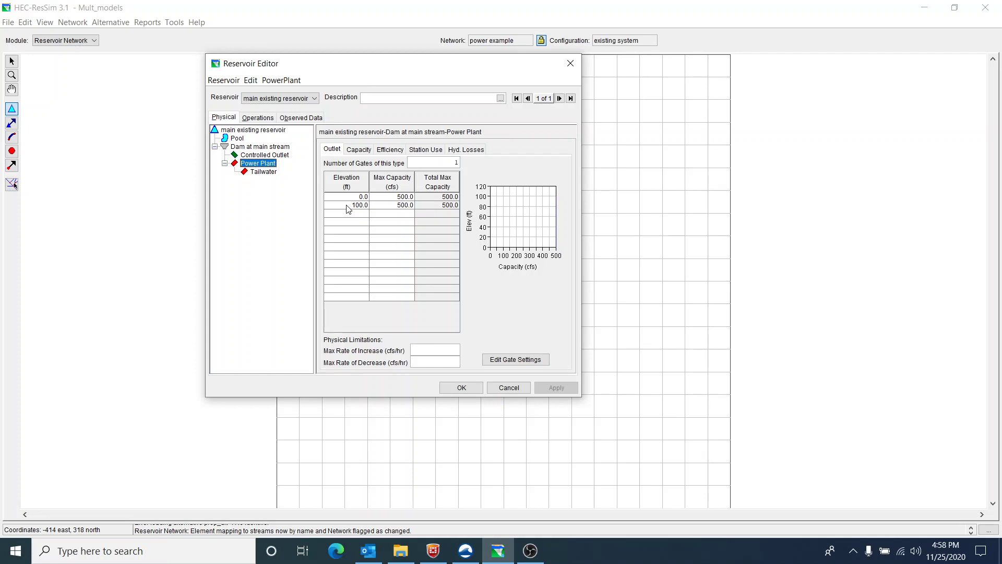
click(357, 151)
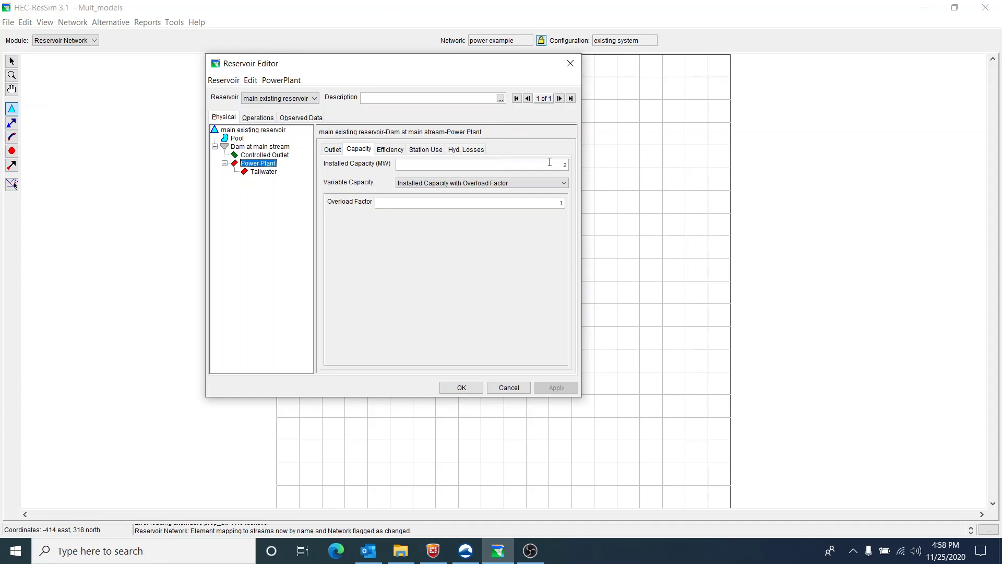
click(391, 150)
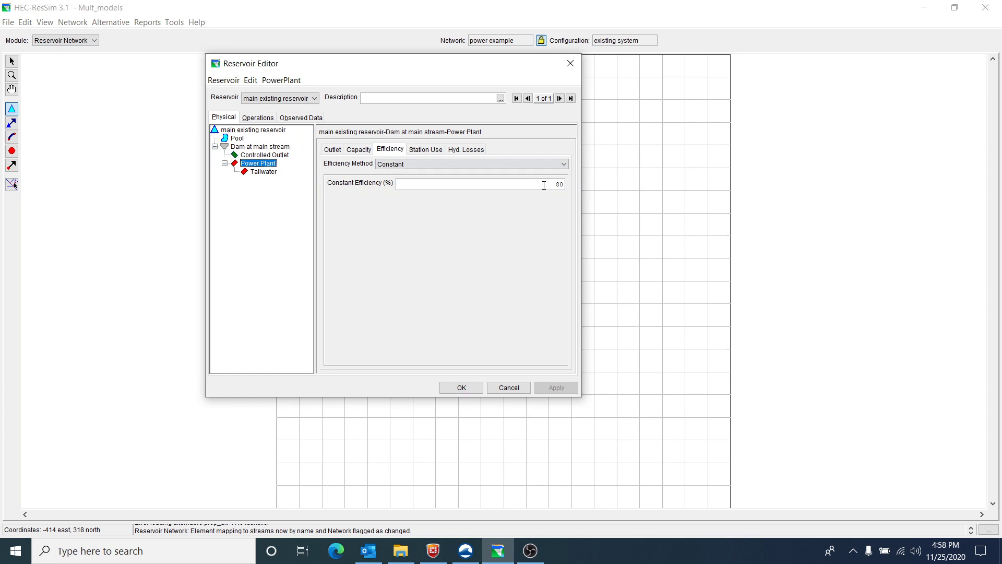
click(428, 150)
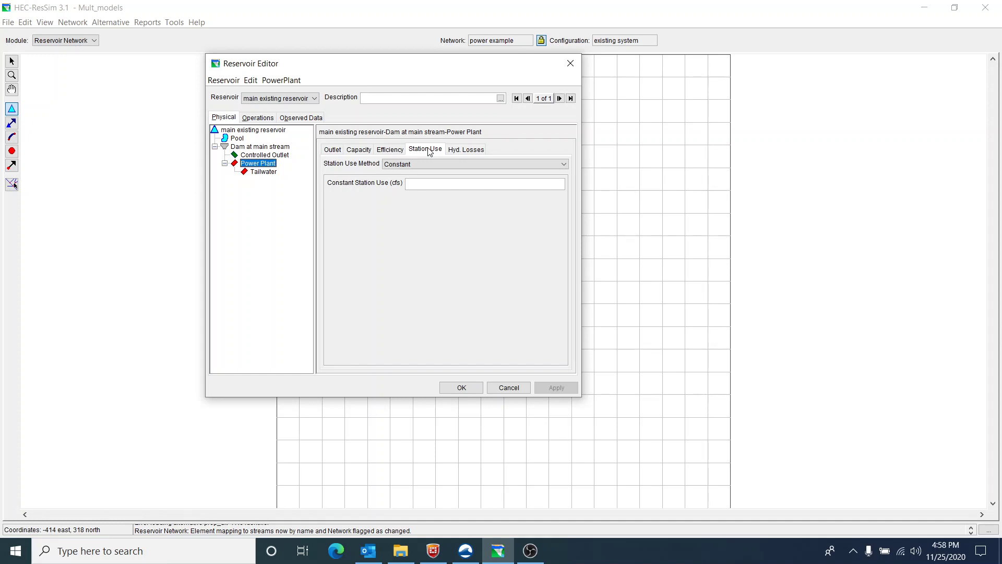
click(470, 151)
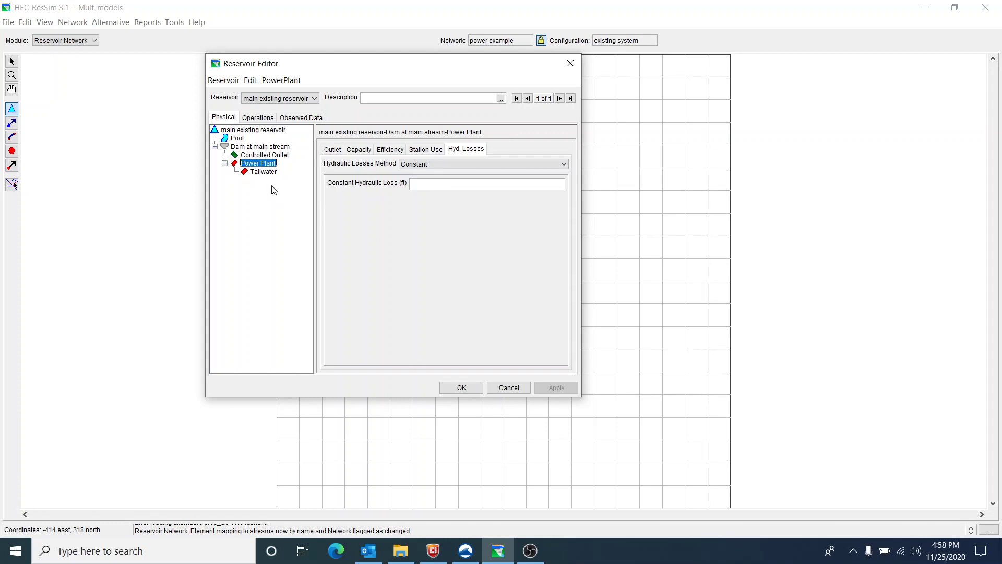
click(264, 172)
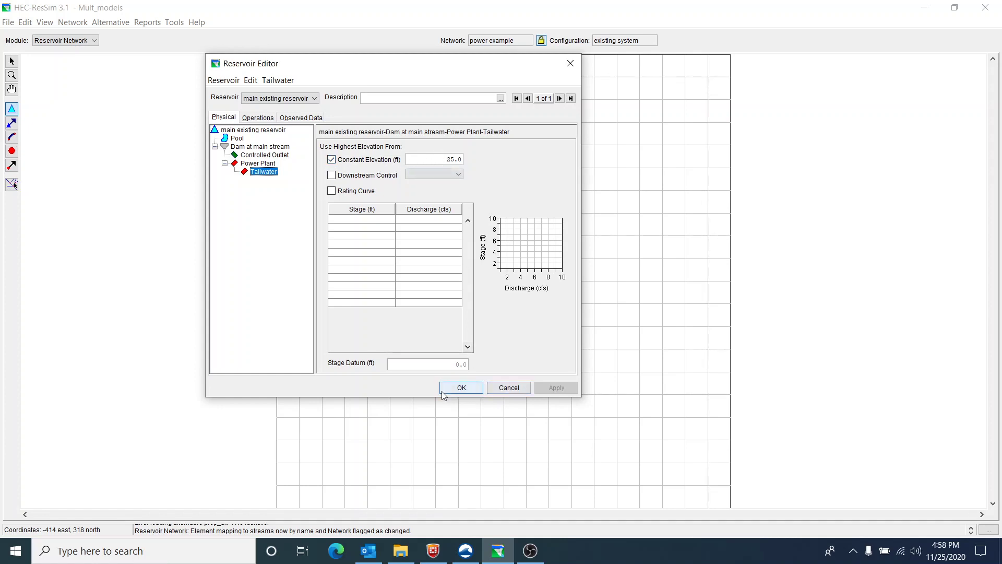
click(461, 387)
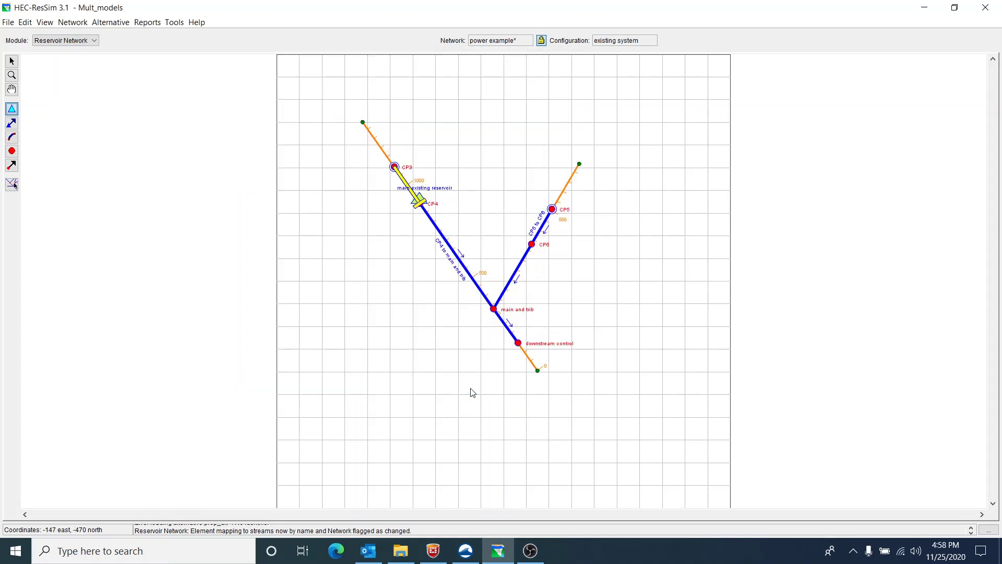
Step: Examine the main existing reservoir's hydropower rule in the power ops operation set, including its power generation pattern, and cancel out of the editor
right_click(406, 186)
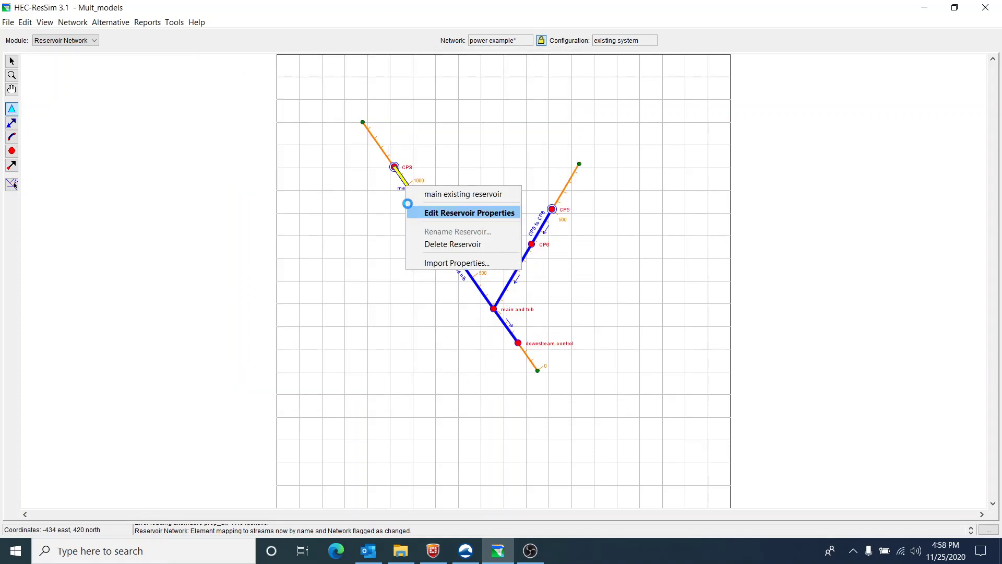
click(438, 213)
click(257, 117)
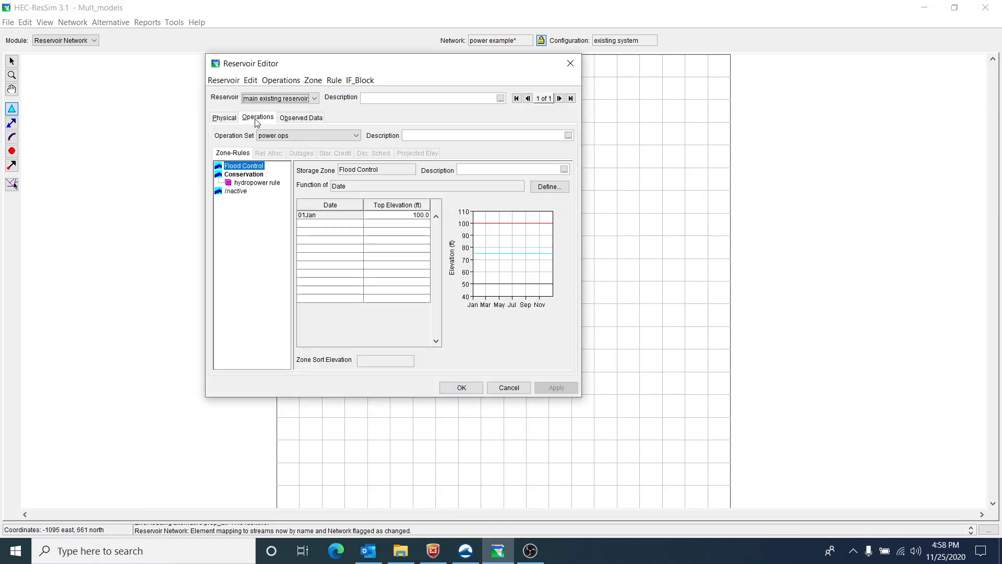
click(260, 184)
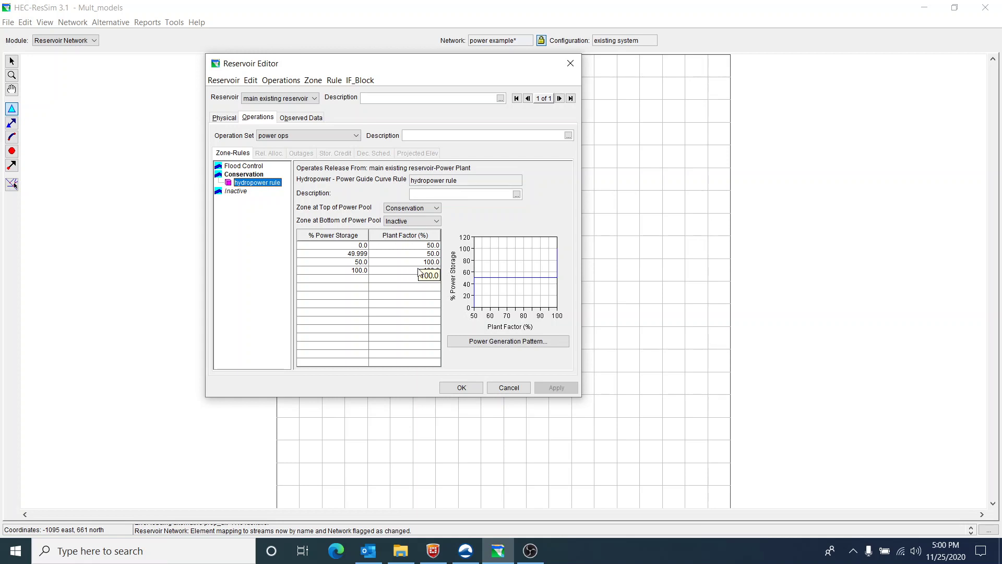
click(505, 343)
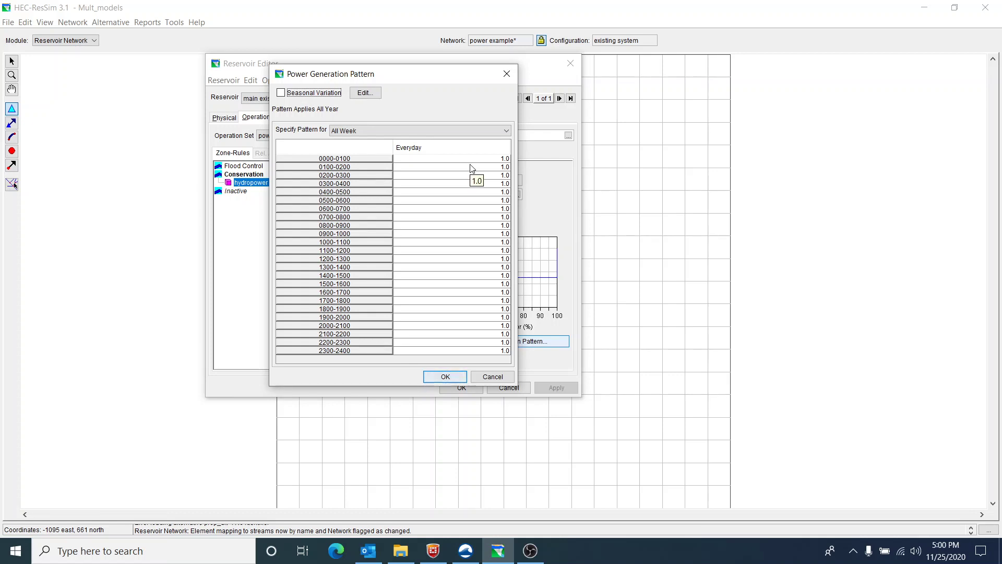
click(445, 377)
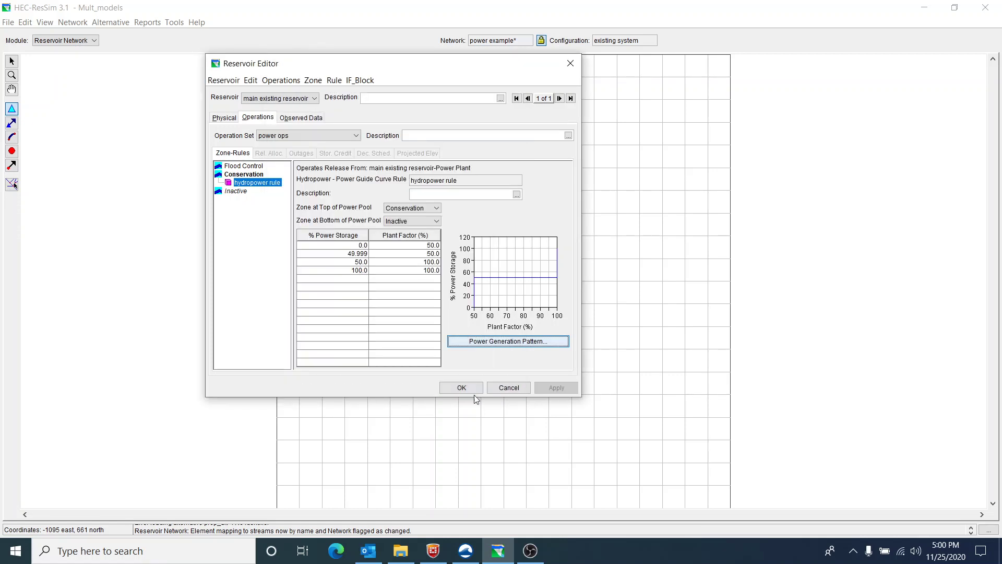
click(508, 388)
Step: Open the power ops alternative and review its run control settings, choosing the 1 Hour time step
click(115, 25)
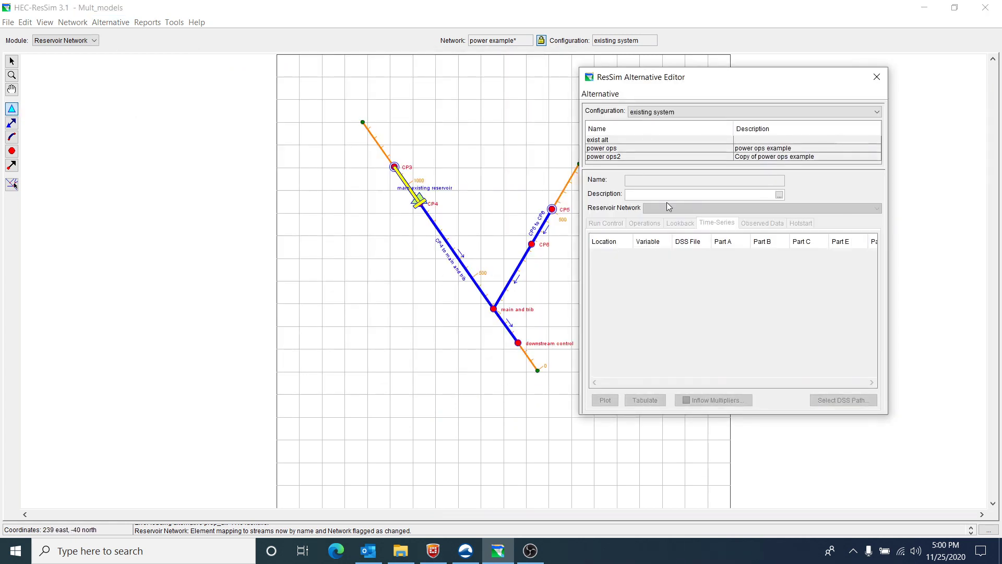
drag(715, 81, 689, 82)
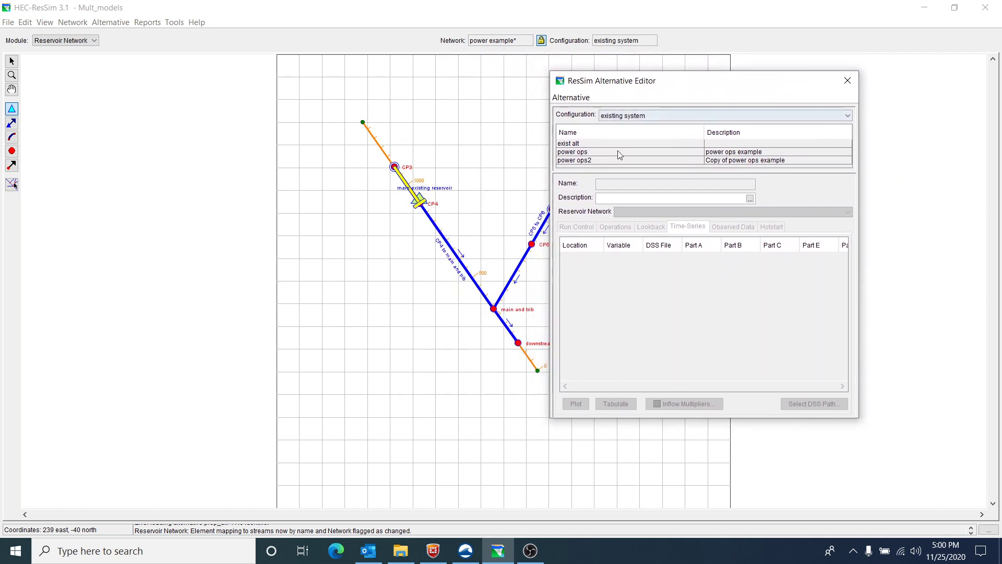
click(618, 152)
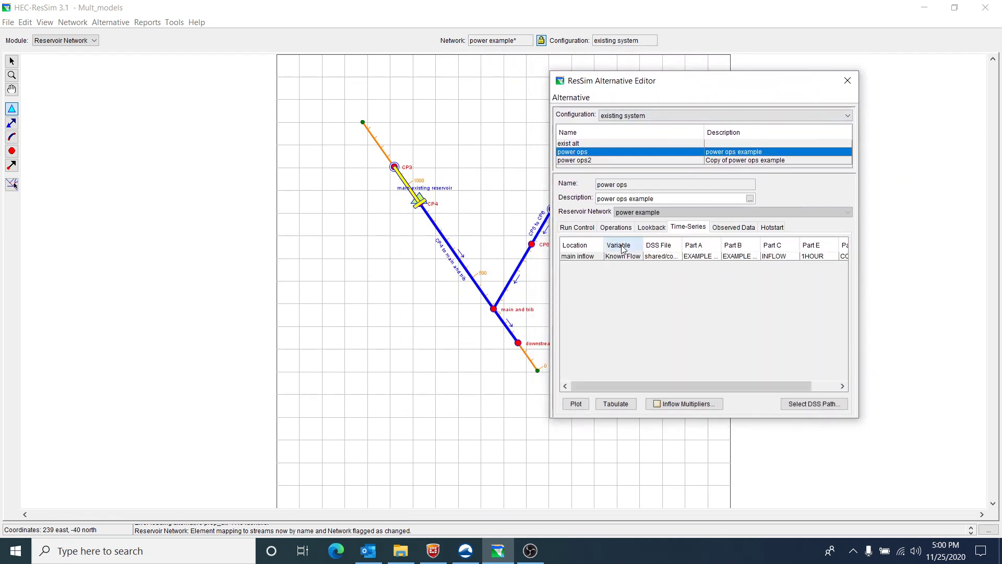
click(580, 230)
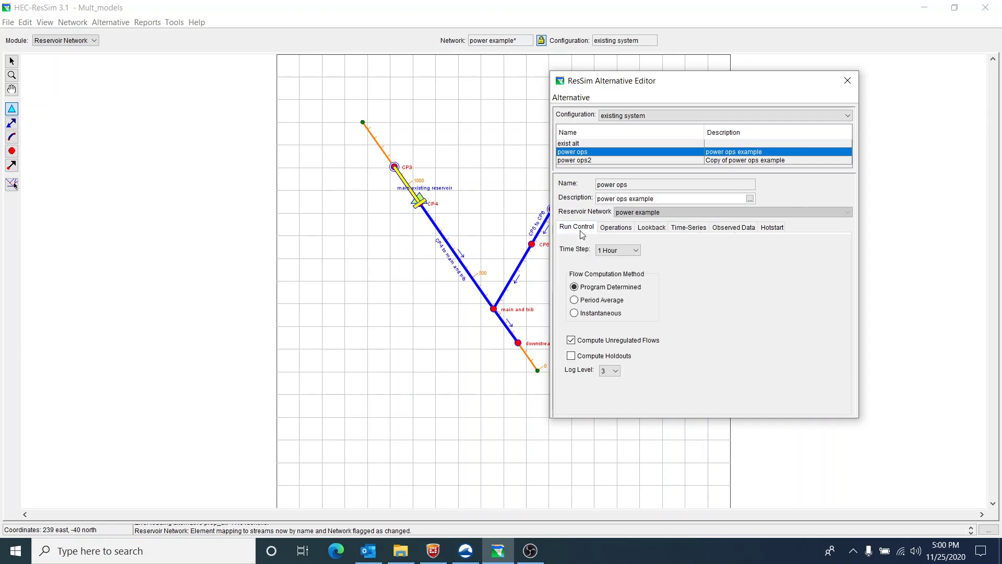
click(637, 252)
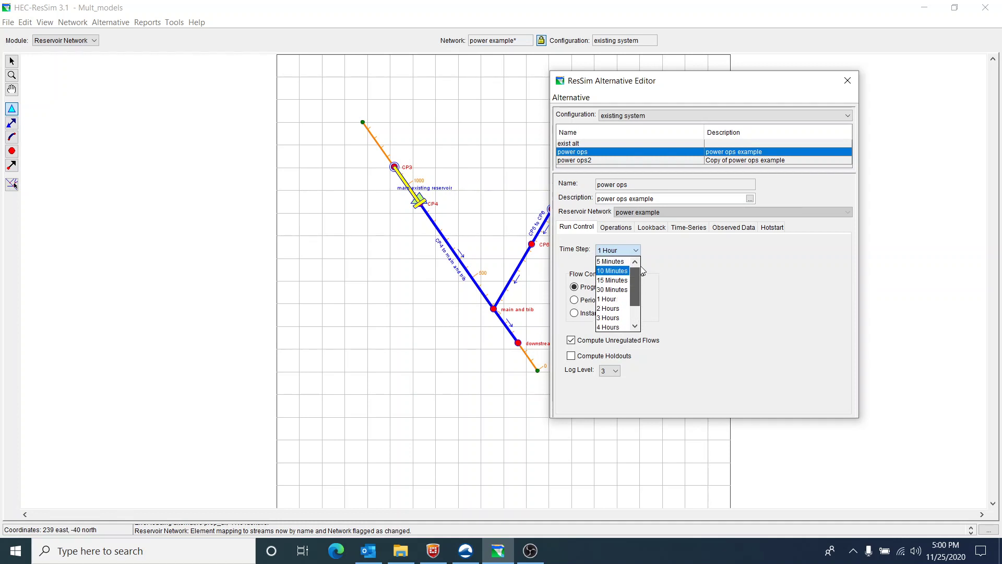
click(605, 298)
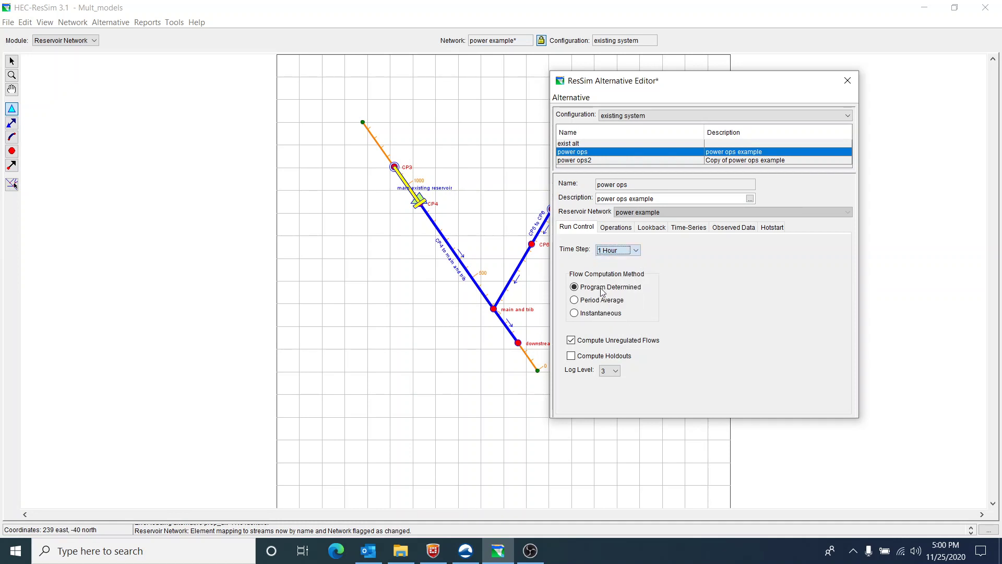
Step: Examine the power ops alternative's operation set assignment and lookback values, and close the alternative editor without saving
click(616, 228)
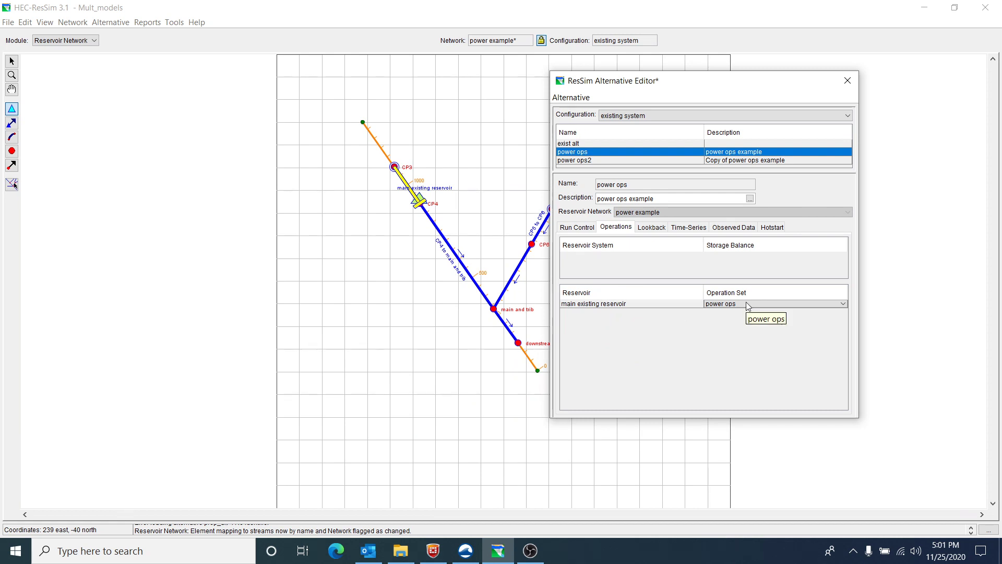
click(650, 228)
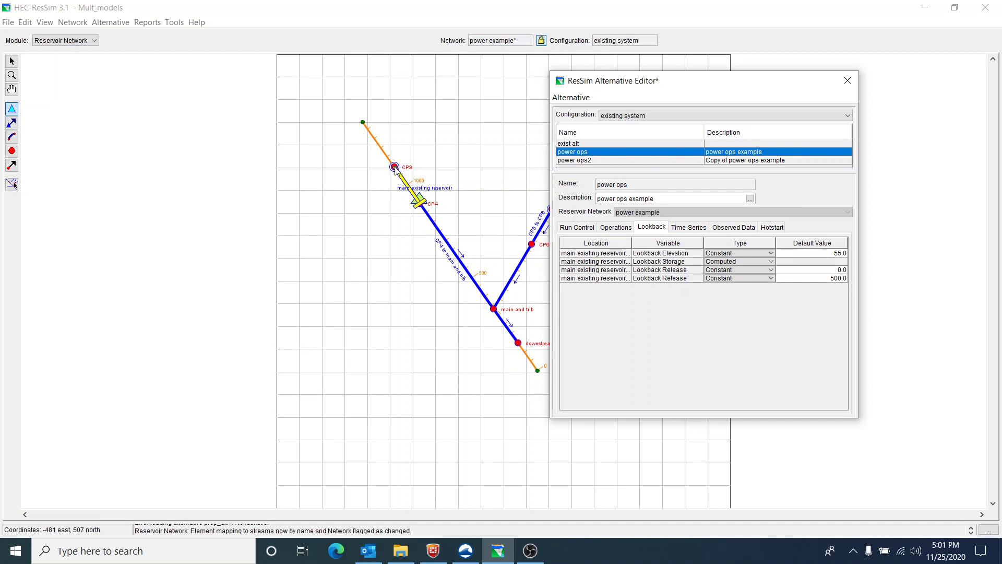
mouse_move(398, 171)
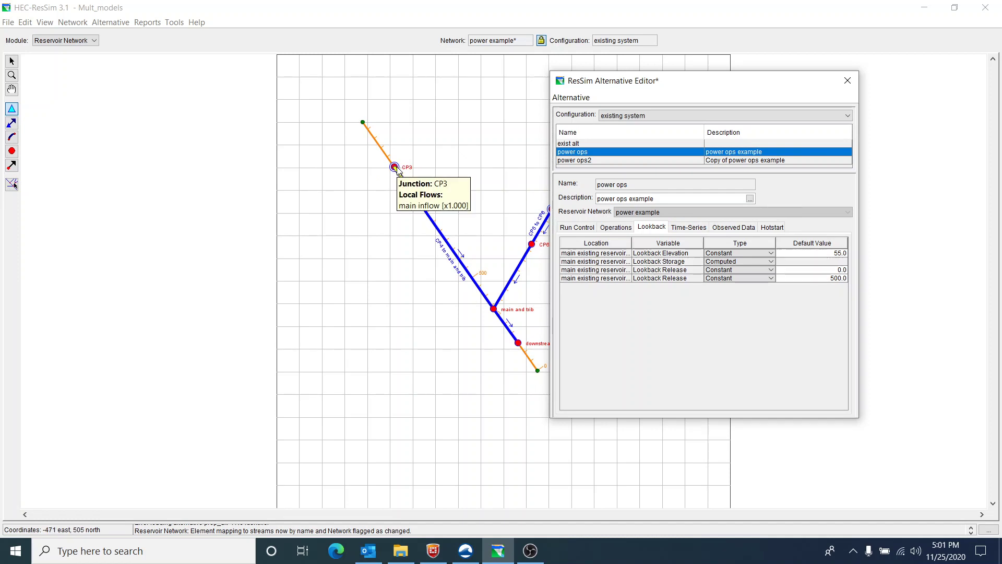
mouse_move(687, 85)
mouse_down()
mouse_move(787, 116)
mouse_move(674, 85)
mouse_up()
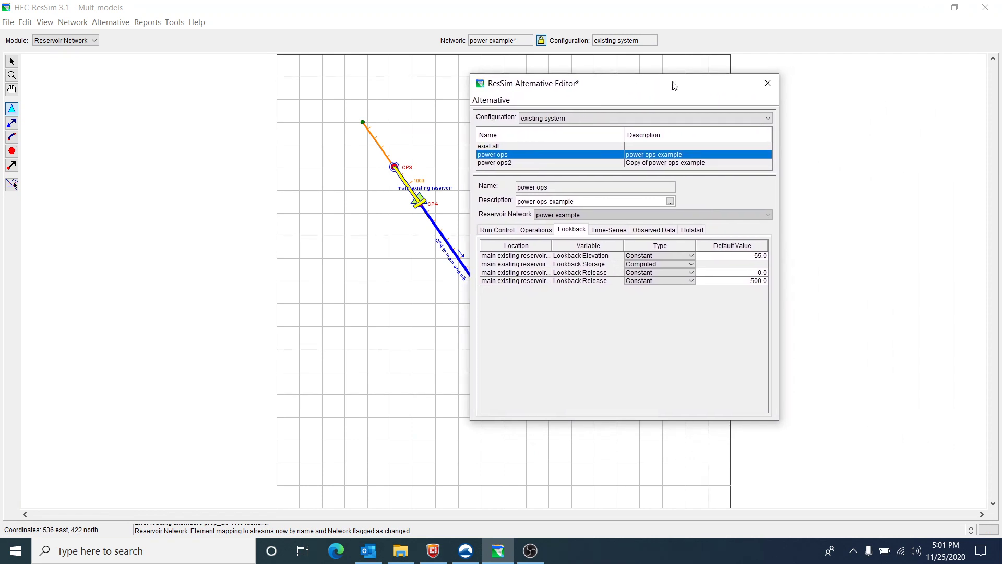
click(767, 83)
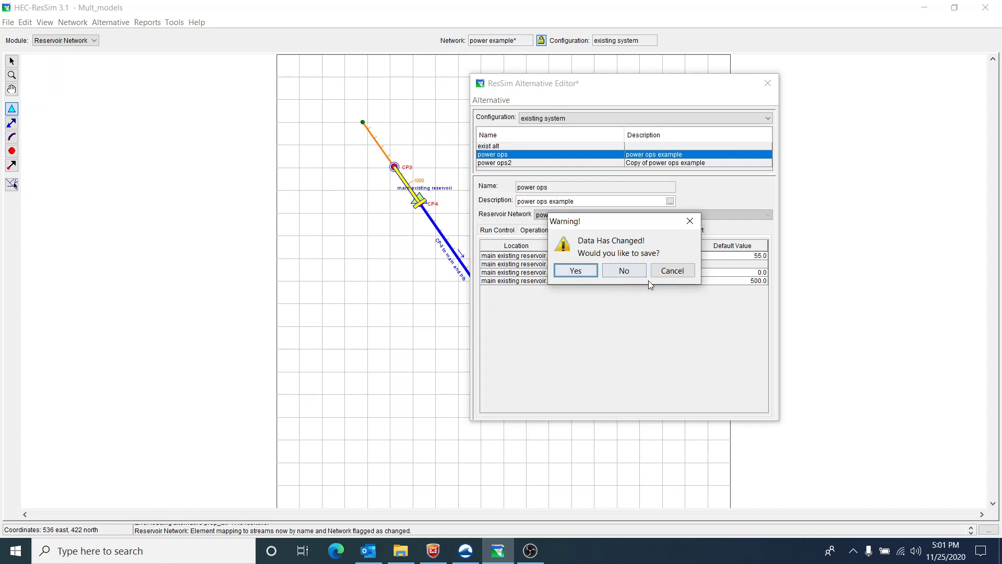
click(631, 273)
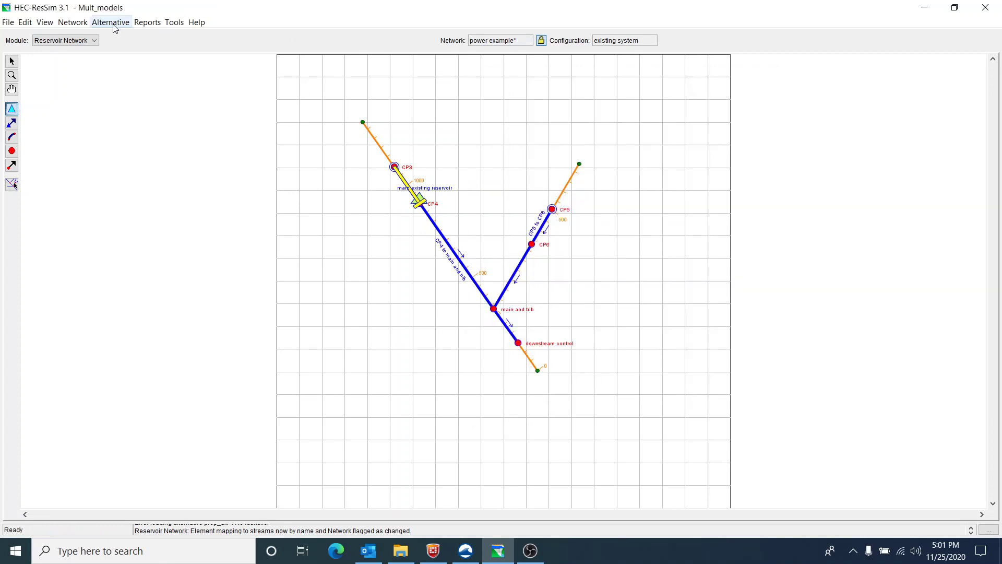
Step: Switch to the Simulation module and set power ops as the active alternative in the janfeb 2017 sim
click(94, 41)
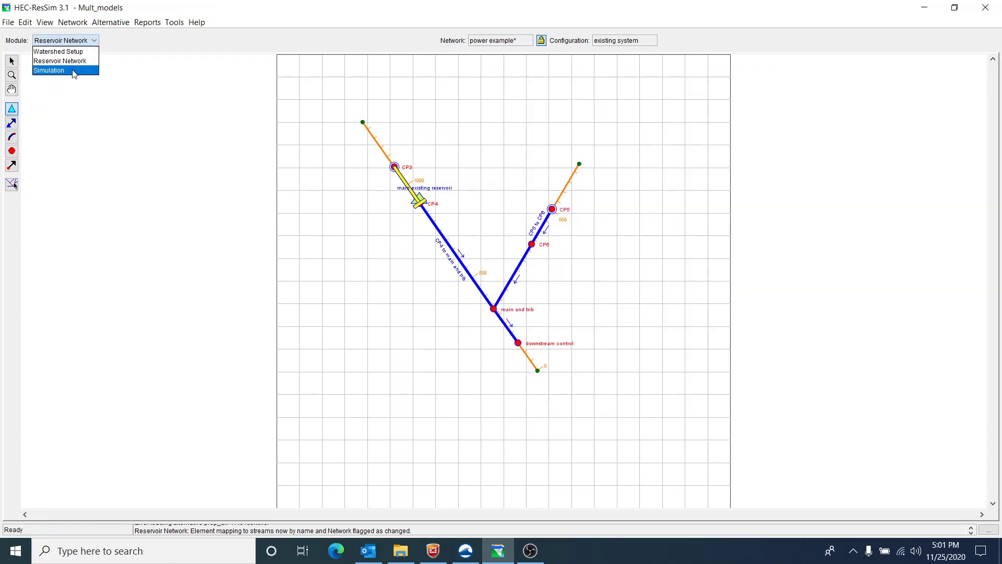
click(73, 71)
click(500, 285)
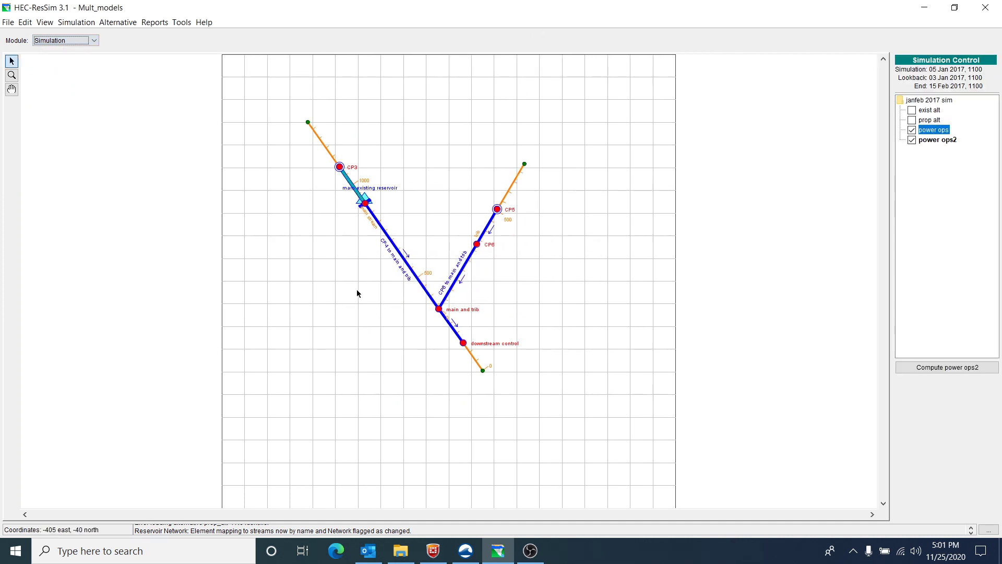
click(940, 130)
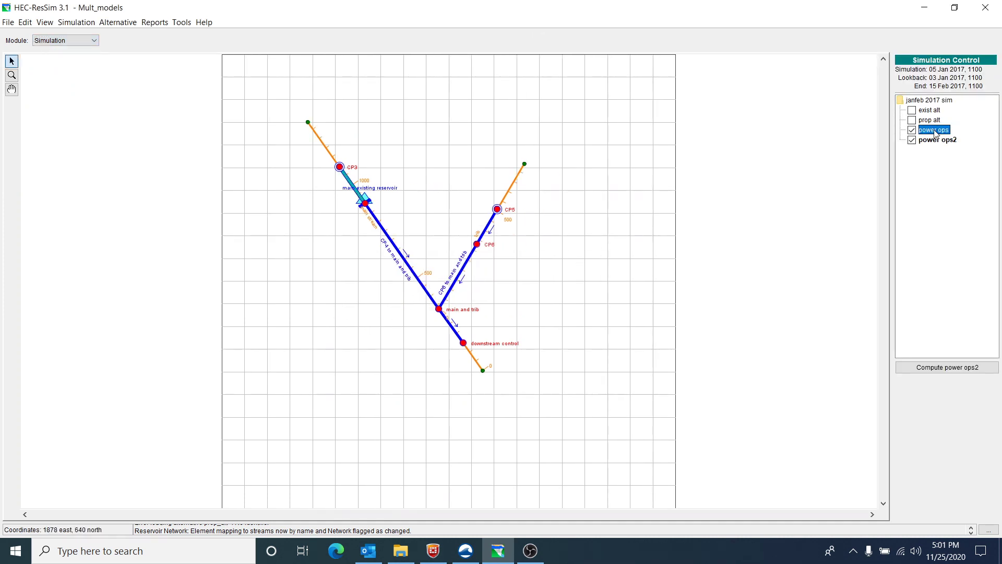
right_click(934, 134)
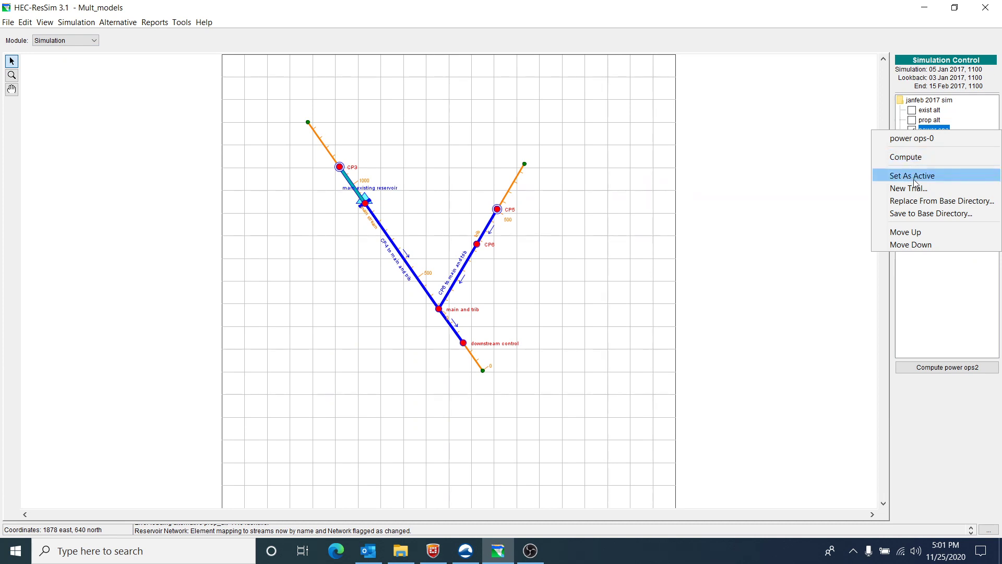
click(920, 175)
Step: Exclude power ops2 from the displayed alternatives and compute the power ops alternative
click(912, 141)
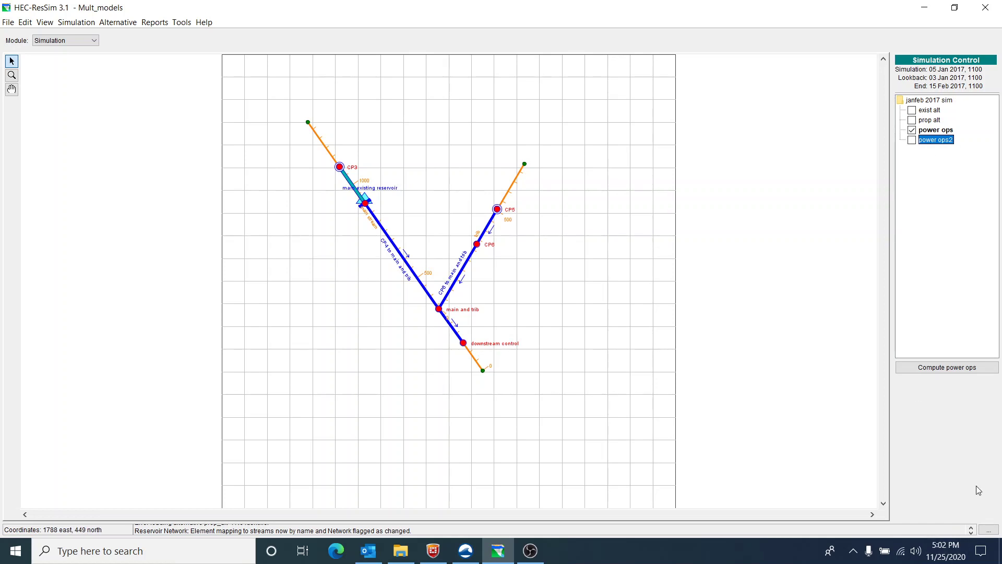
click(941, 368)
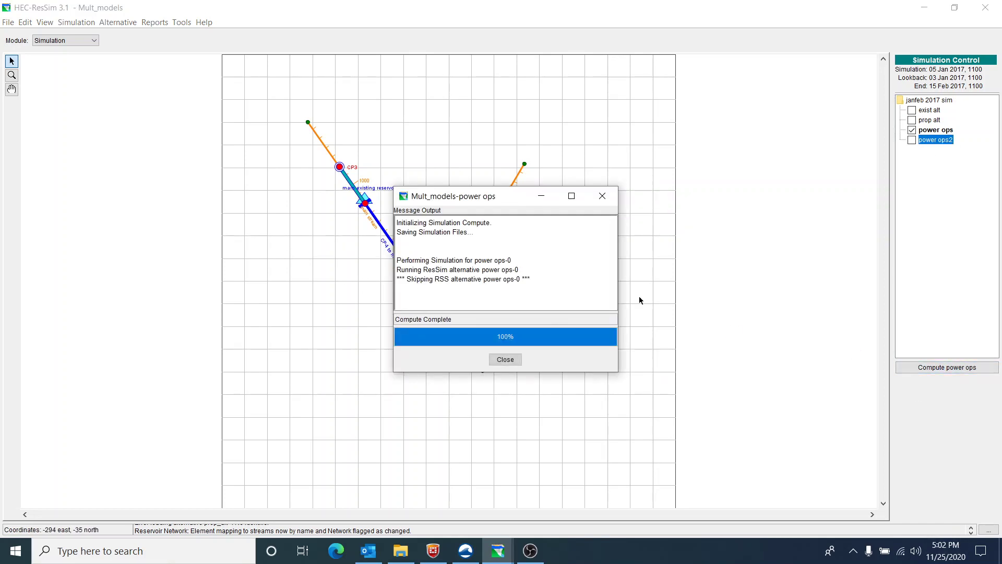
click(504, 360)
Step: Plot the main existing reservoir's power ops elevations and flows, zoom in on the mid-January outflow change, and close the plot
right_click(347, 177)
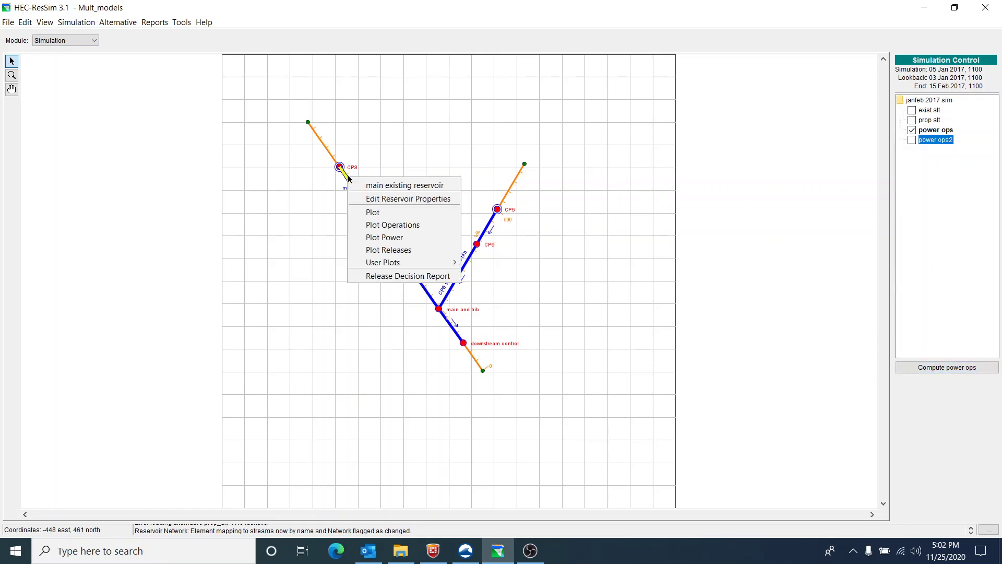
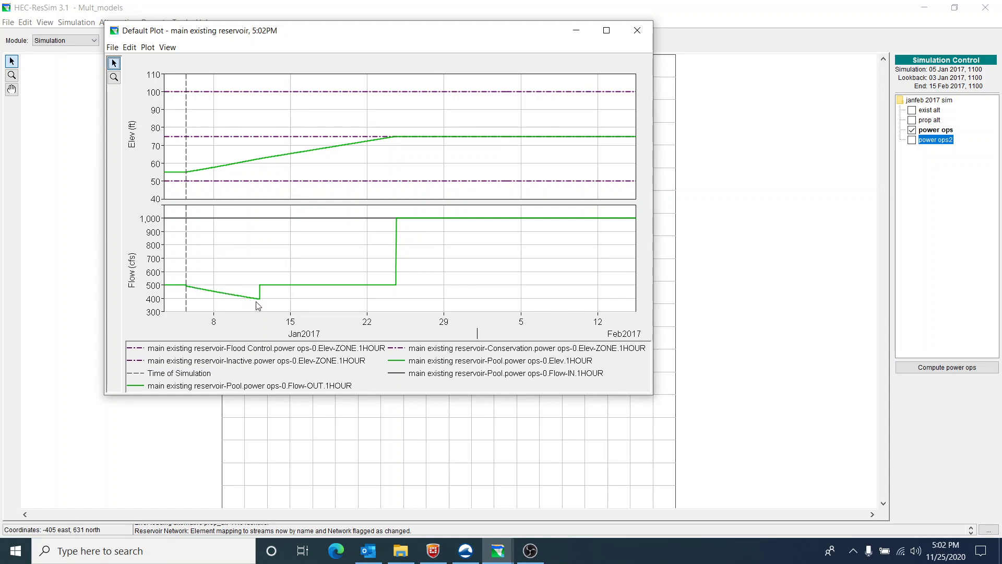
mouse_move(257, 303)
mouse_move(190, 287)
click(114, 77)
click(327, 332)
drag(223, 246, 364, 354)
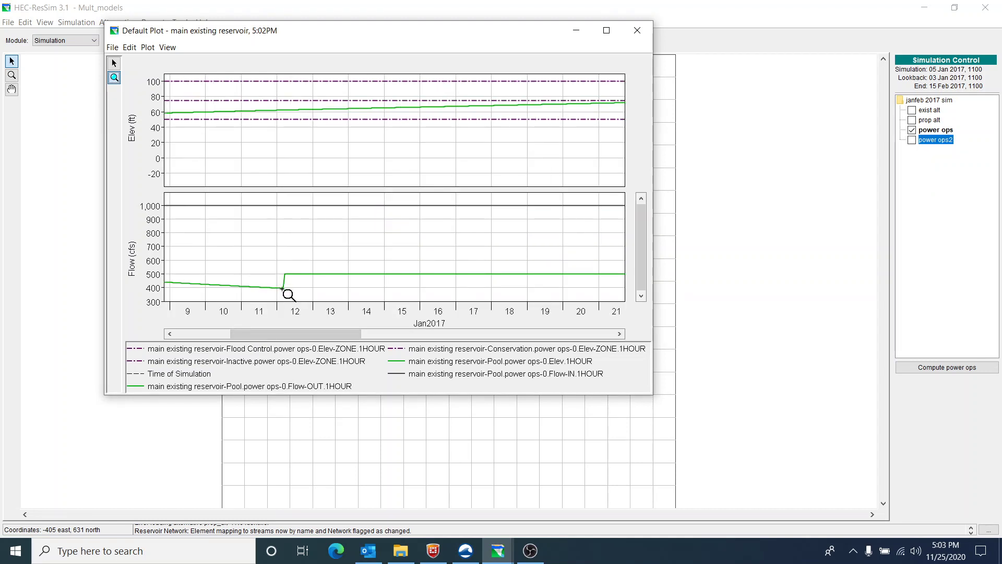
mouse_move(288, 294)
click(637, 30)
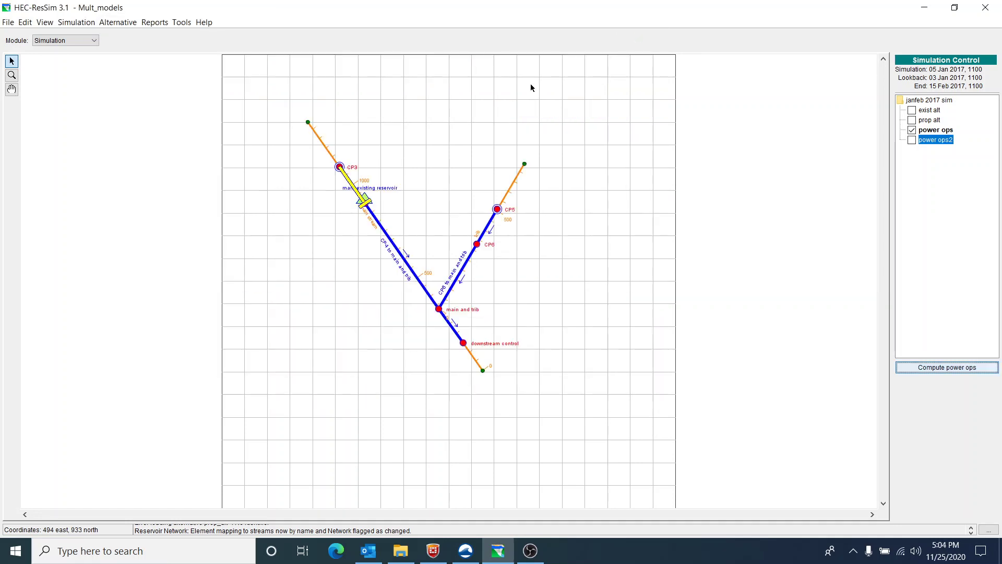
Step: Open the power plot for the main existing reservoir and enlarge its window
right_click(356, 189)
click(391, 249)
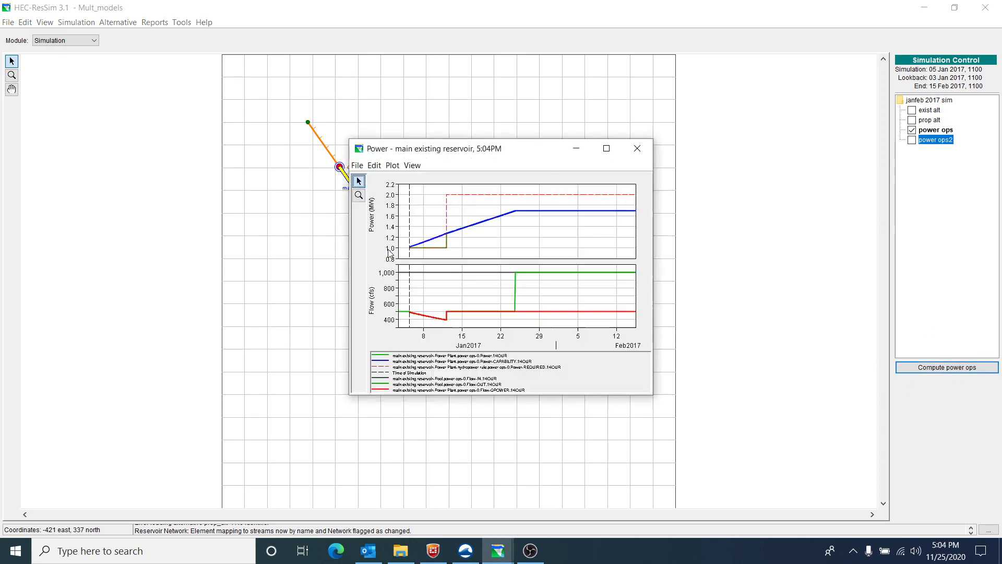
drag(347, 140, 83, 45)
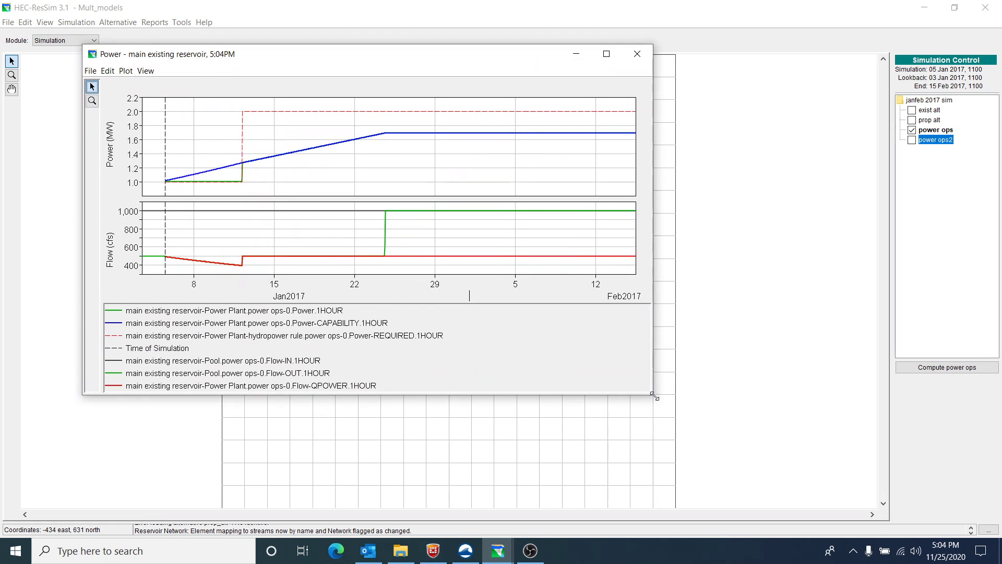
drag(653, 400, 796, 479)
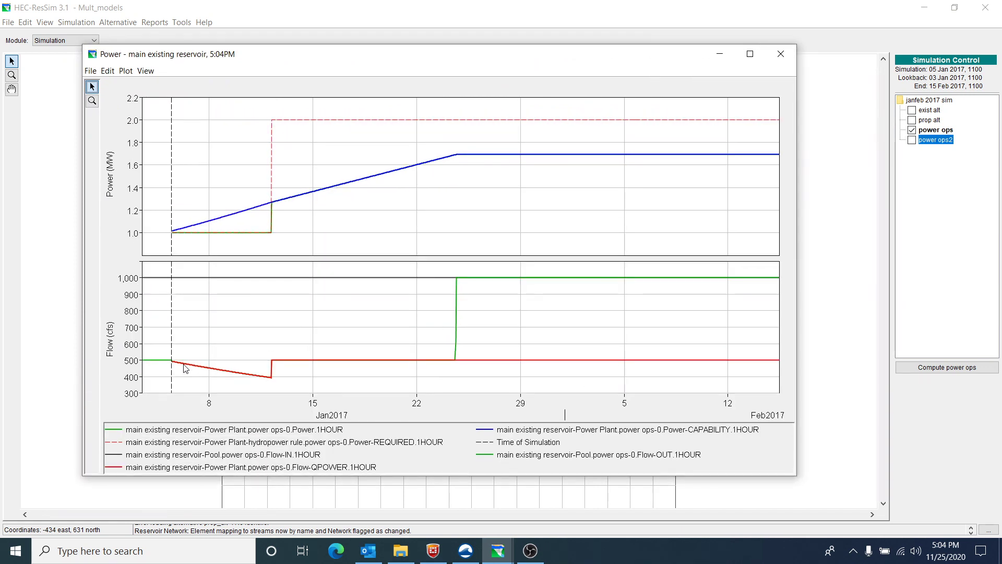
Step: Compare the power ops alternative's generated, capability and required power with the reservoir and power plant flows, and close the plot
mouse_move(185, 368)
mouse_move(268, 376)
mouse_move(273, 203)
mouse_move(273, 125)
mouse_move(456, 153)
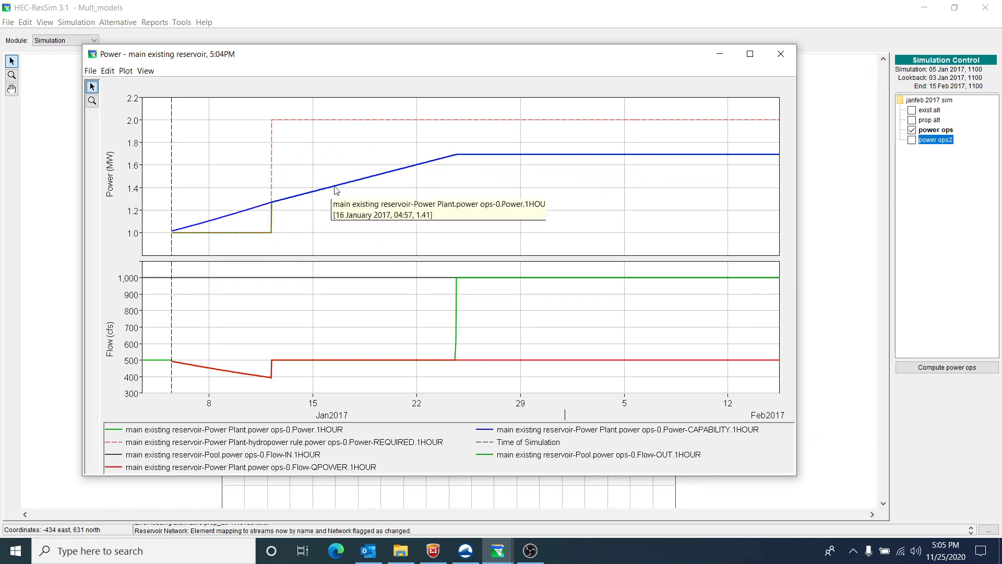
mouse_move(353, 182)
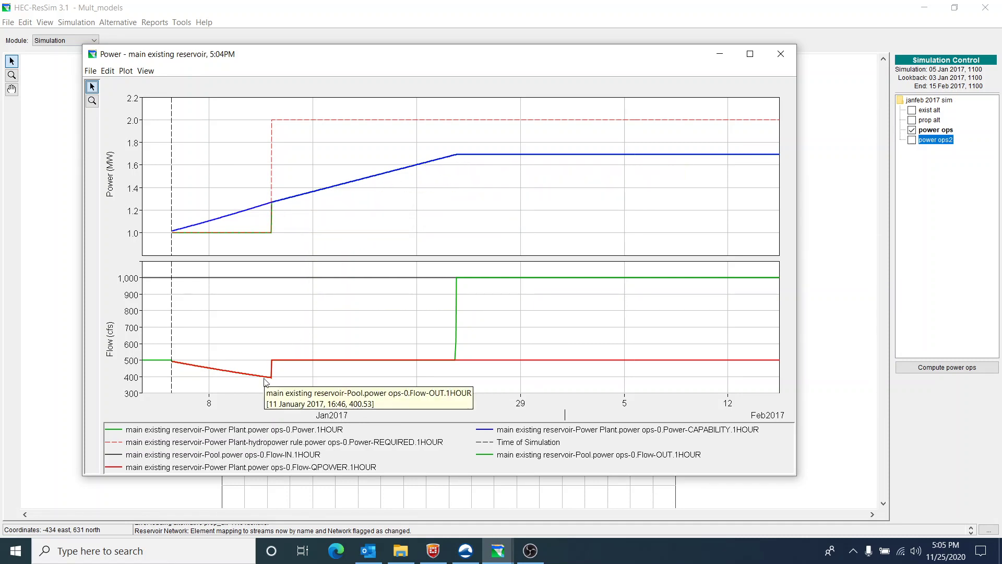
mouse_move(445, 362)
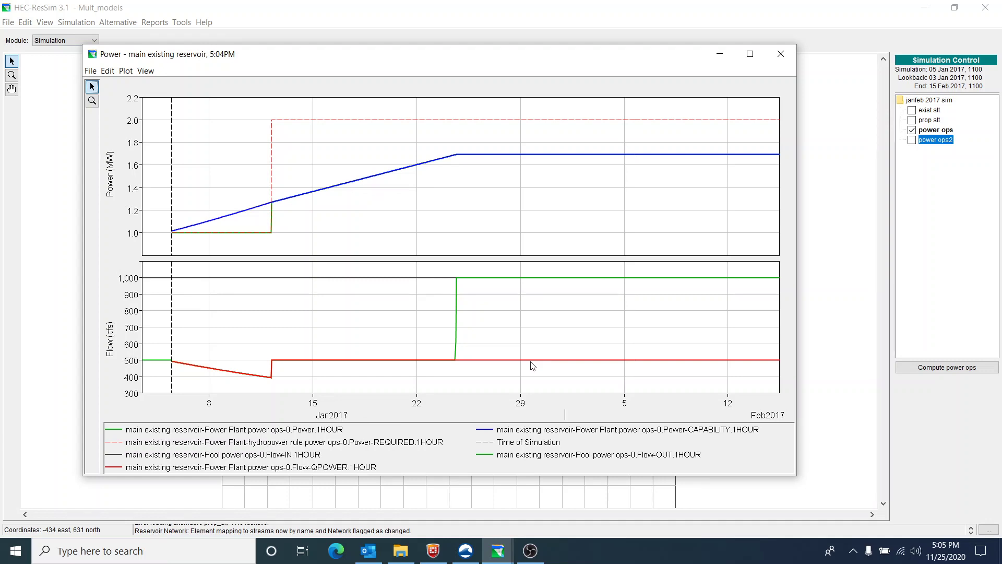
mouse_move(550, 368)
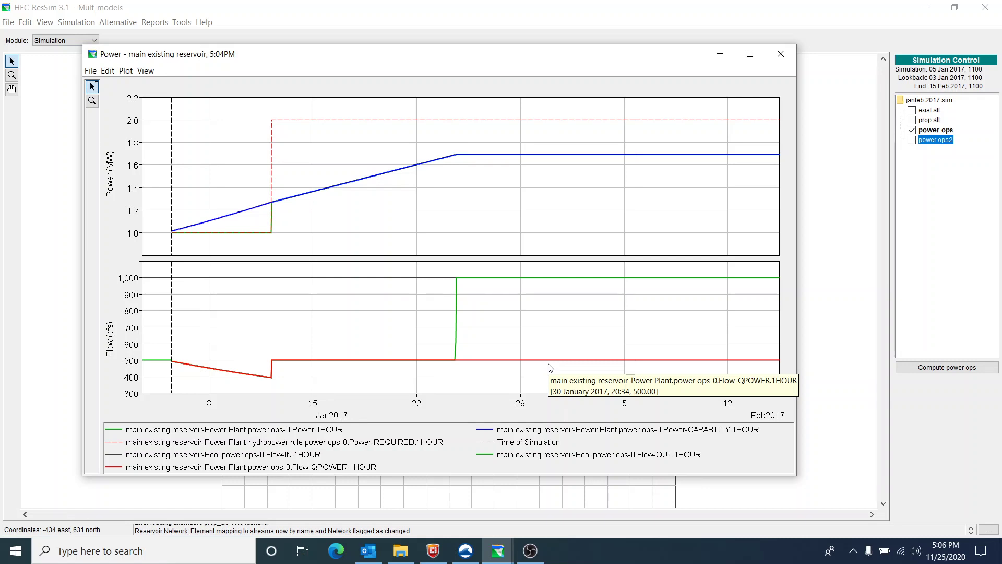
click(787, 53)
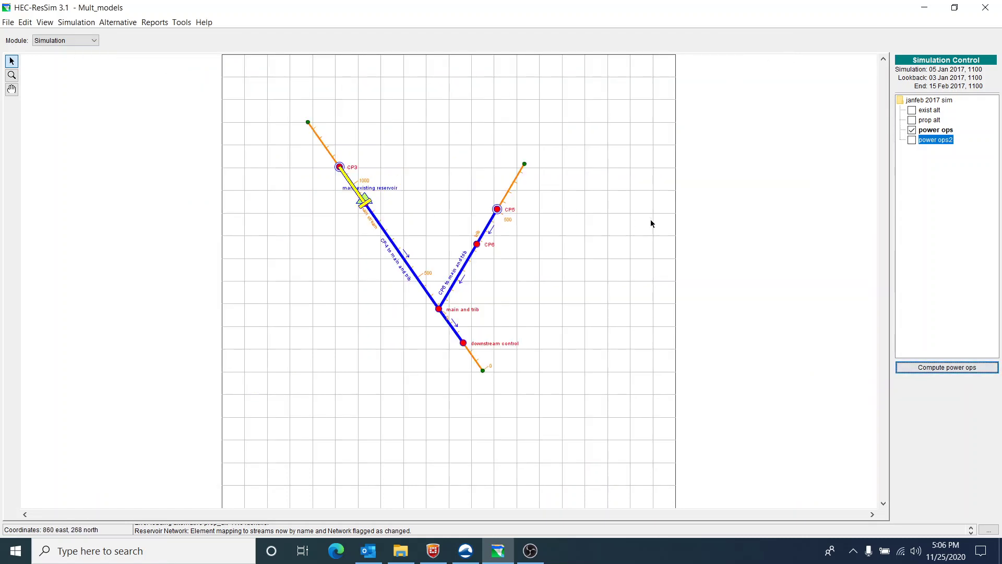
Step: Exclude power ops from the displayed alternatives, set power ops2 as the active alternative, and compute it
click(912, 130)
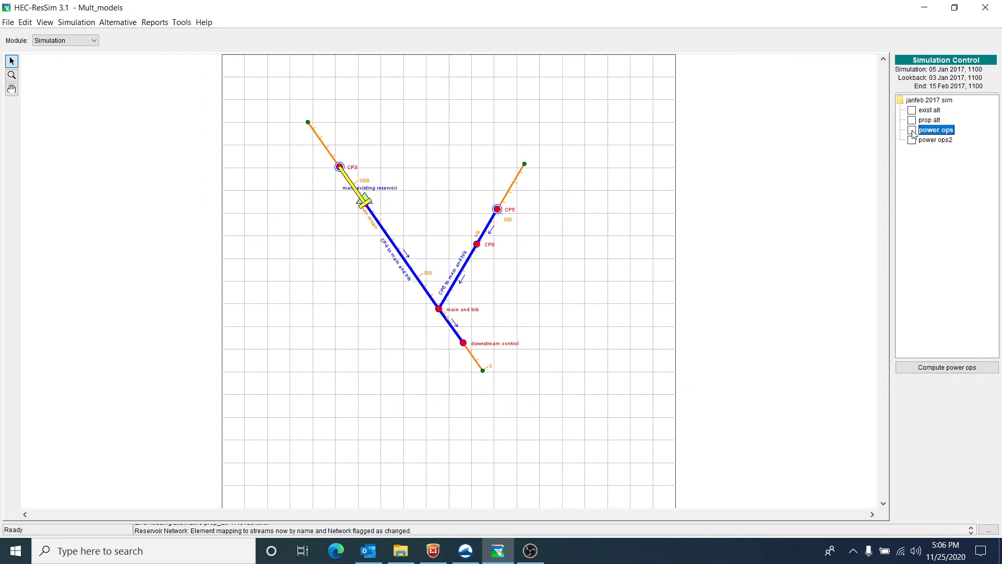
click(934, 141)
right_click(934, 143)
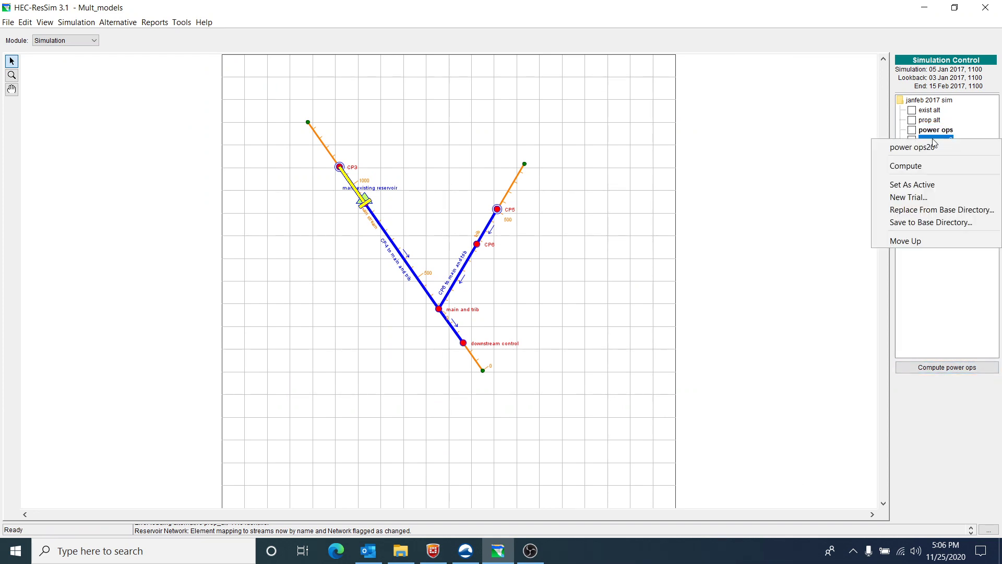
click(909, 185)
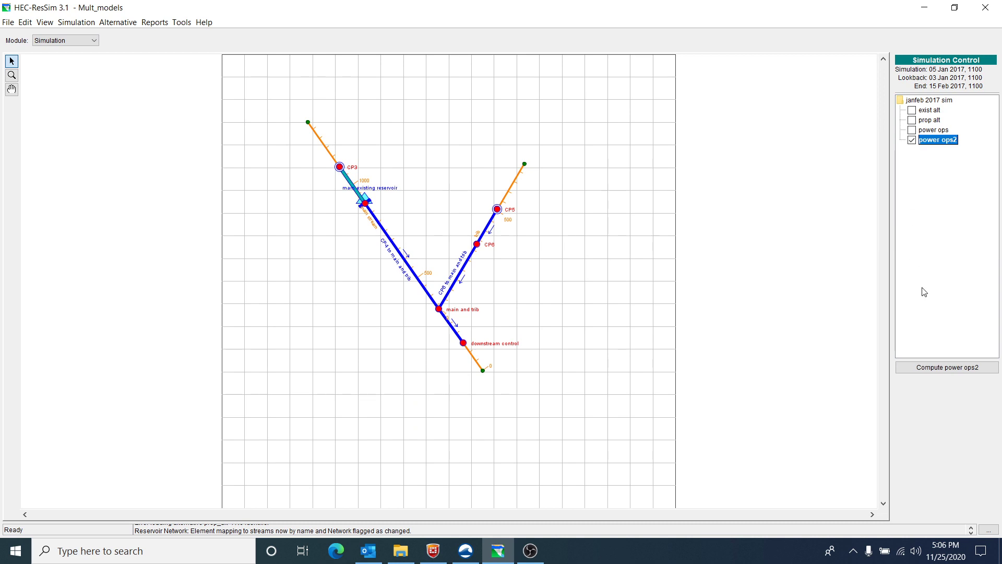
click(948, 367)
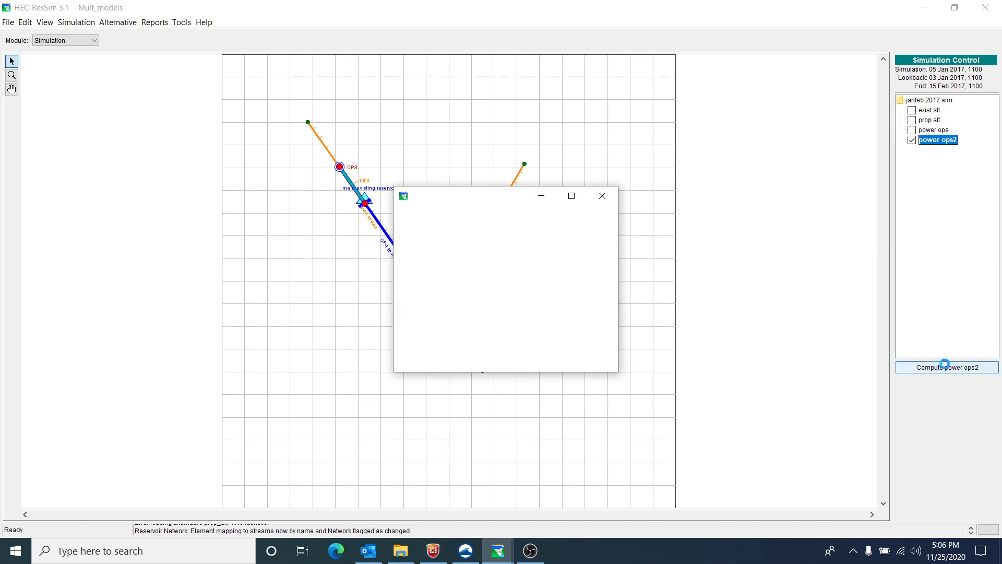
click(505, 359)
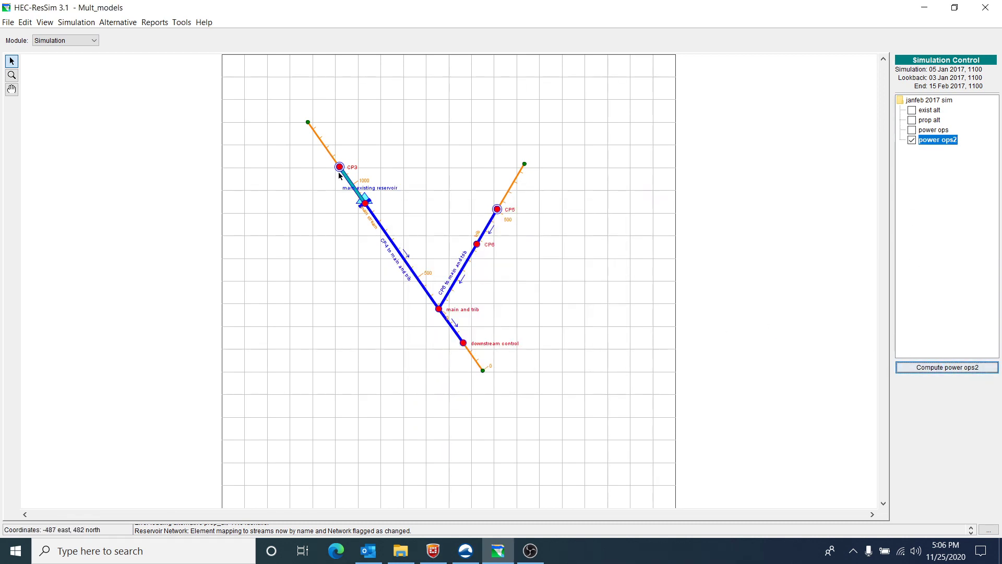
Step: Open the main existing reservoir's properties and review the power schedule rule in the Conservation zone of power ops 2
right_click(351, 184)
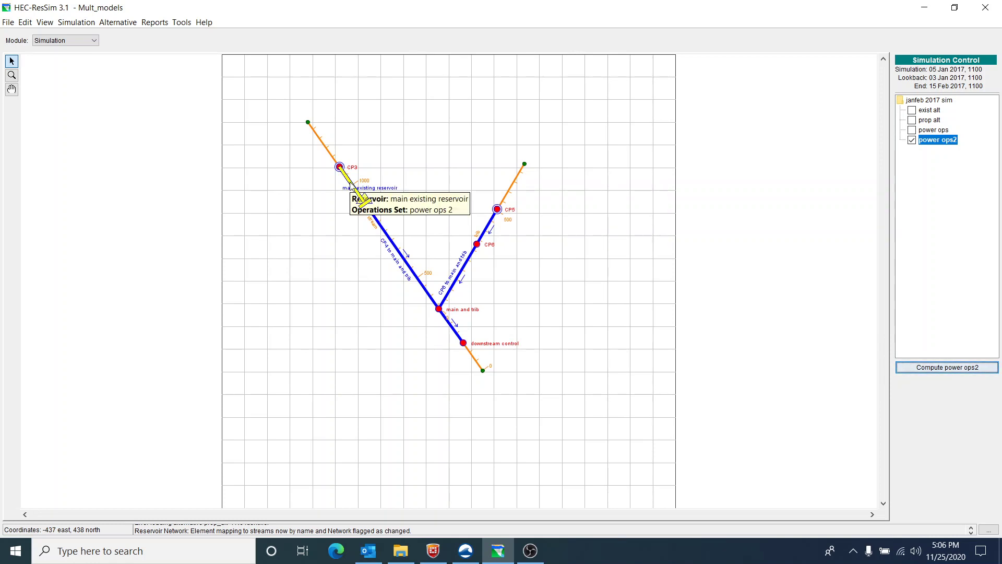
click(374, 203)
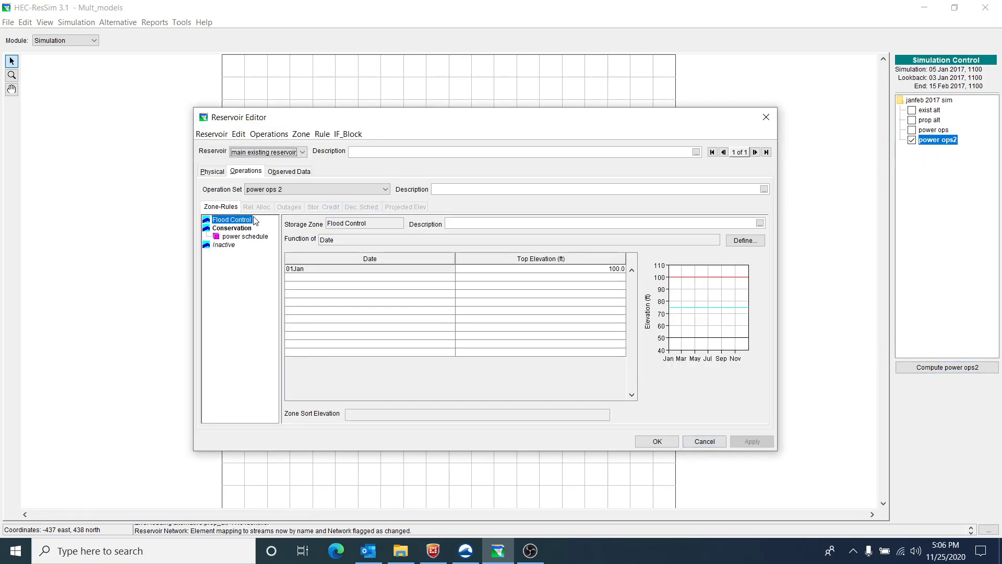
click(247, 238)
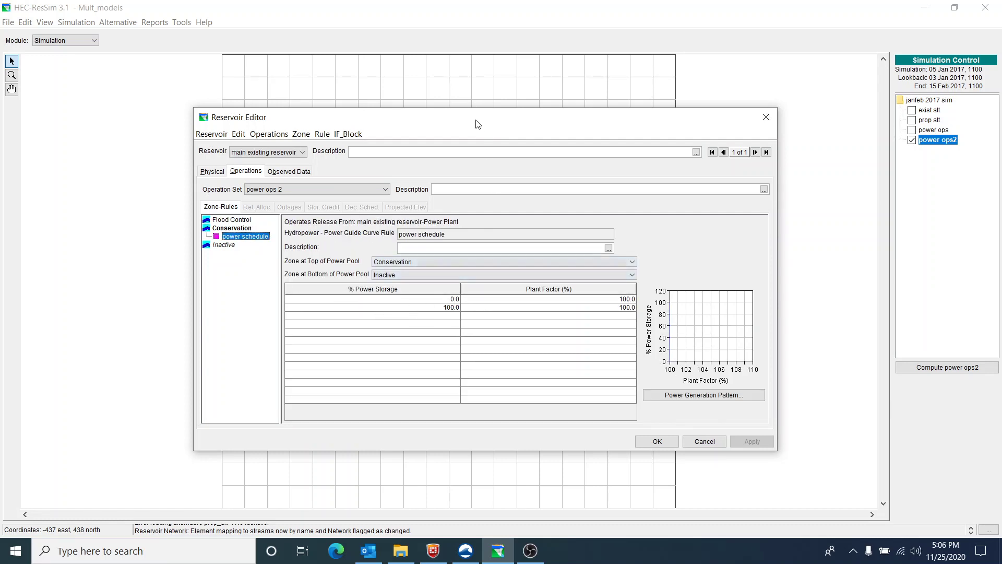
drag(477, 123, 386, 68)
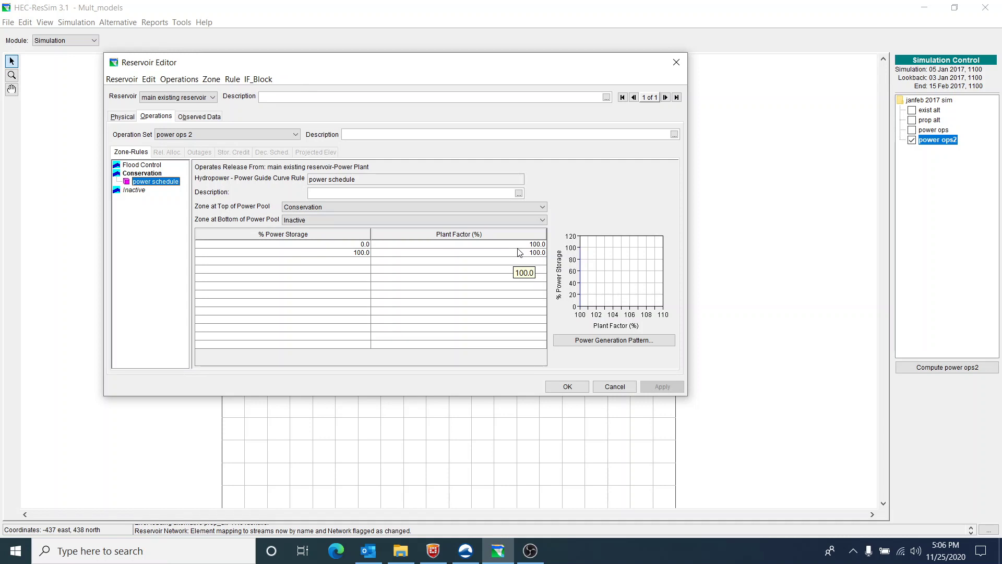
Step: Examine the power schedule rule's hourly power generation pattern, and close the reservoir editor without saving
click(618, 341)
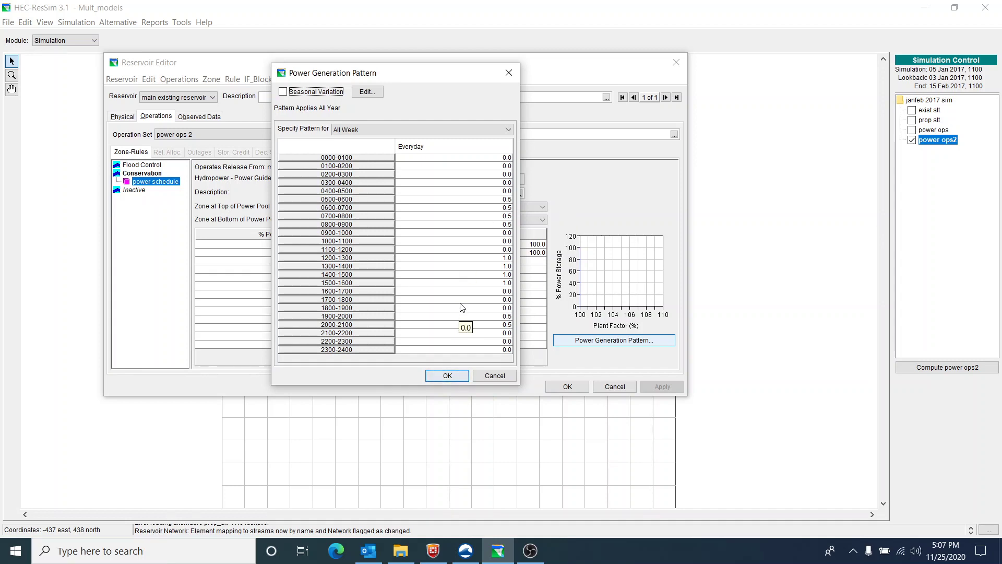
click(495, 376)
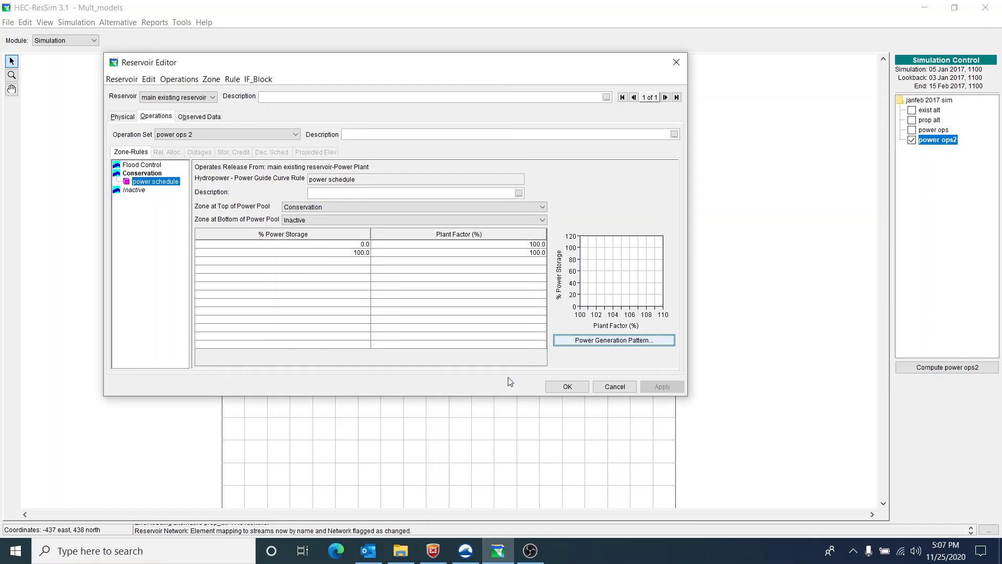
click(624, 387)
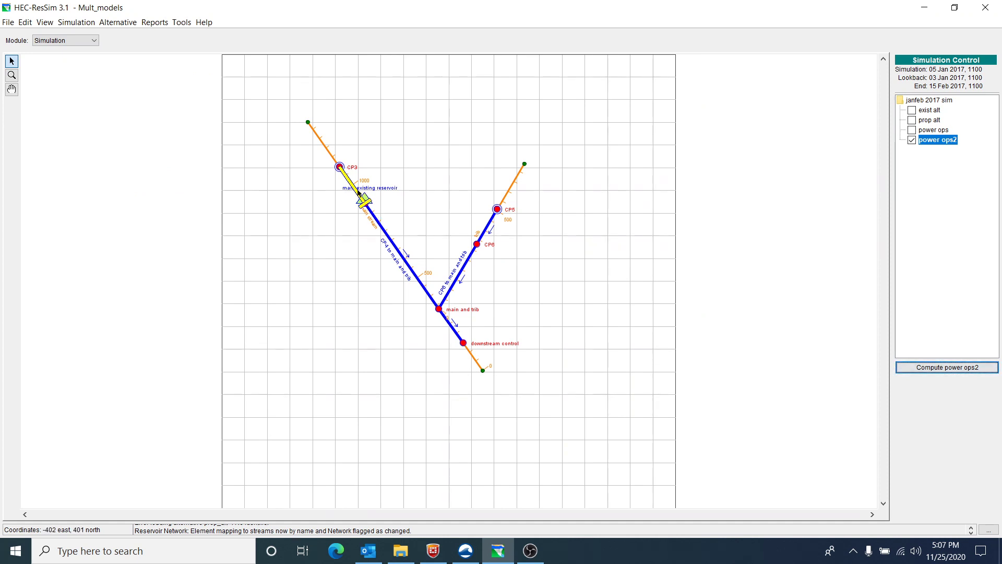
Step: Open the default plot of the main existing reservoir for power ops2 and enlarge its window
right_click(357, 192)
click(367, 226)
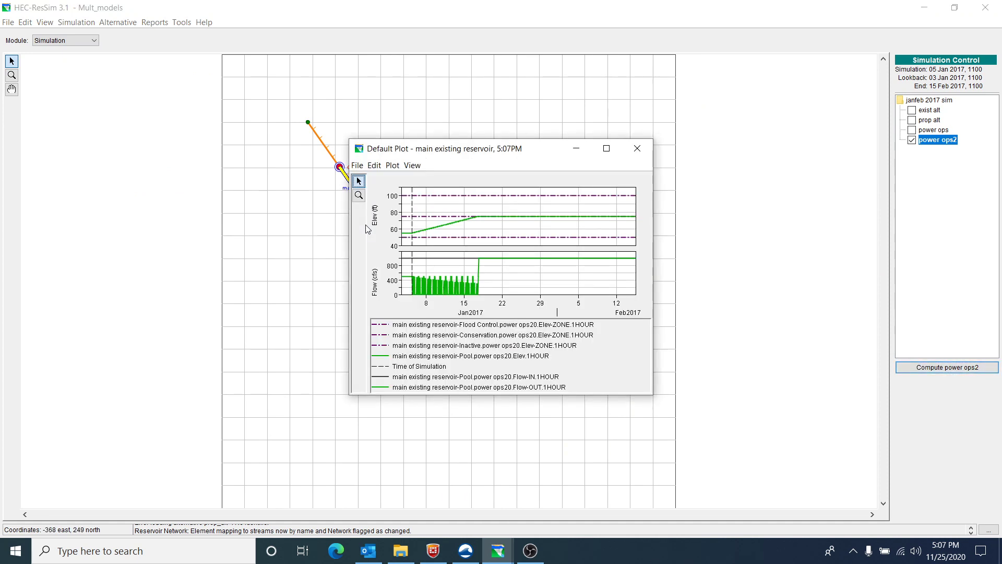
drag(169, 65, 111, 33)
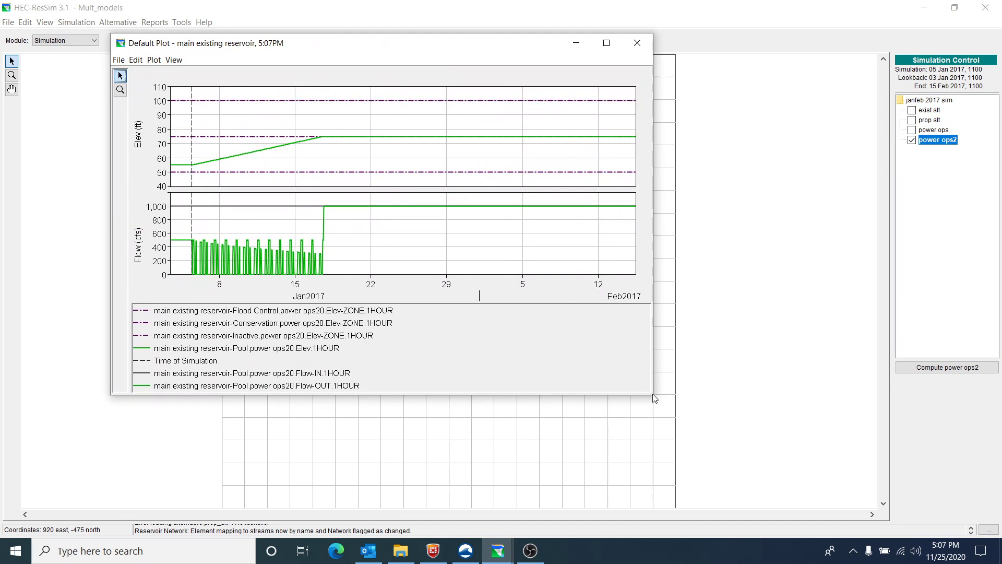
drag(650, 392, 811, 477)
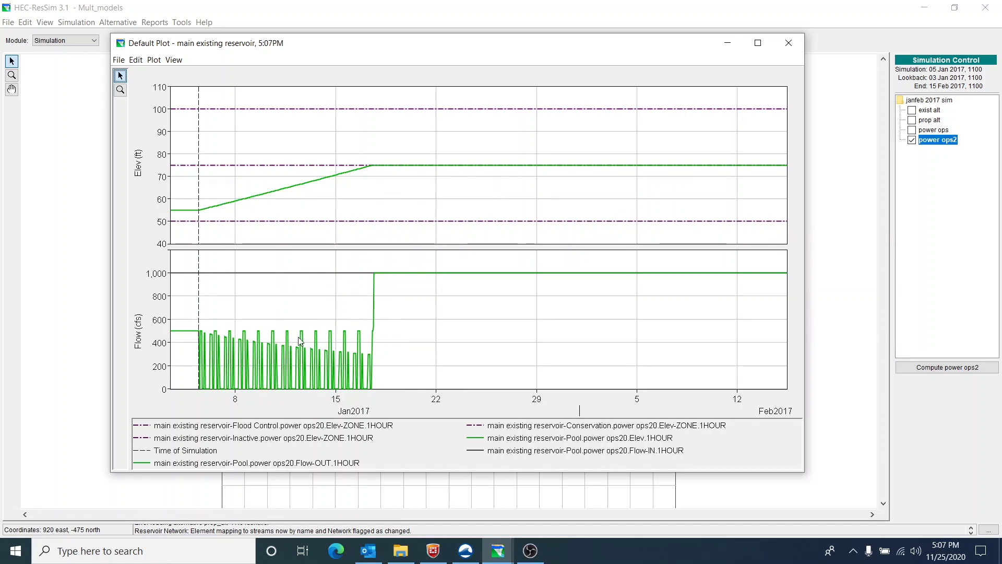
Step: Examine the pulsed reservoir outflow against the inflow for power ops2 during January, and close the plot
mouse_move(273, 277)
mouse_move(233, 343)
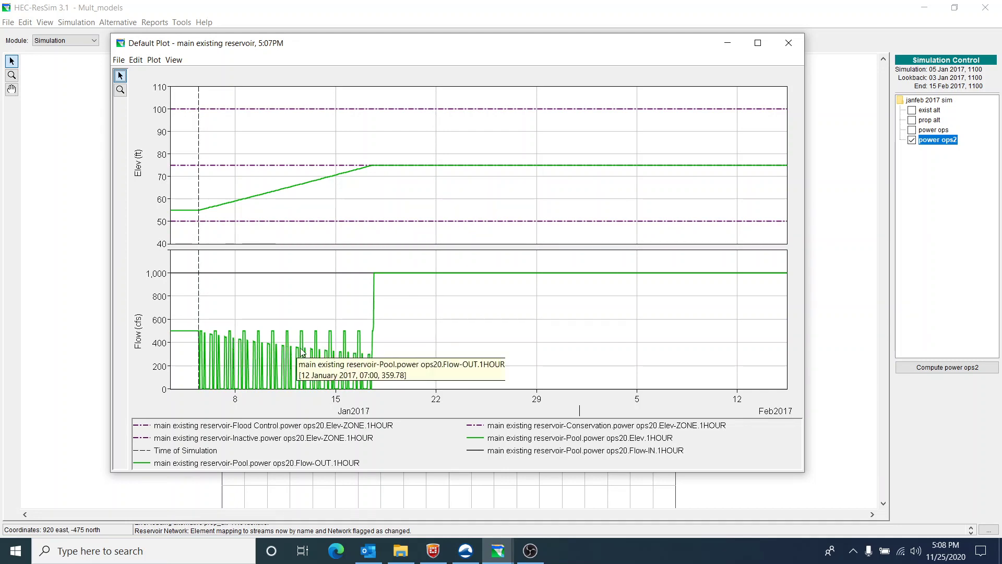
mouse_move(370, 359)
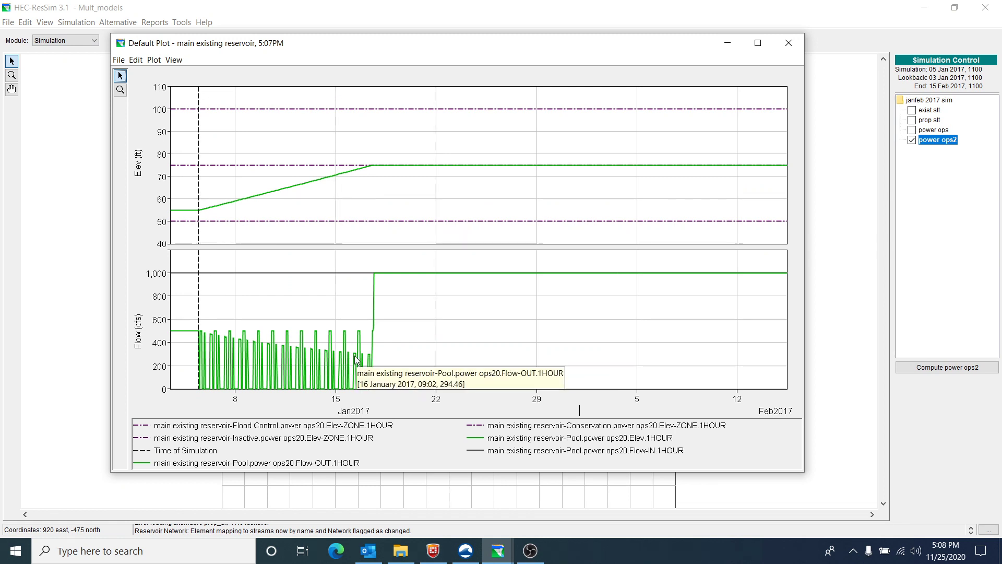
mouse_move(320, 354)
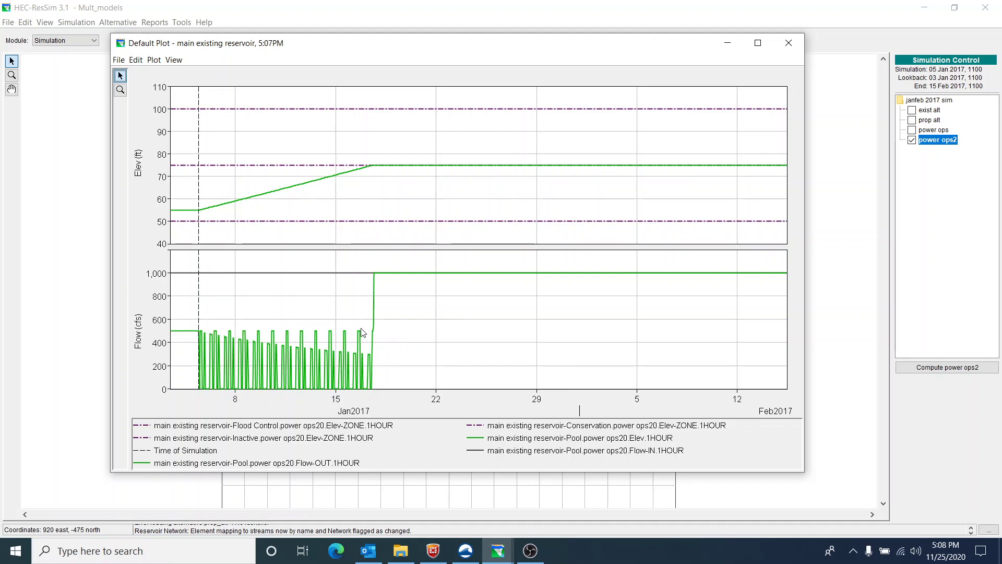
mouse_move(362, 332)
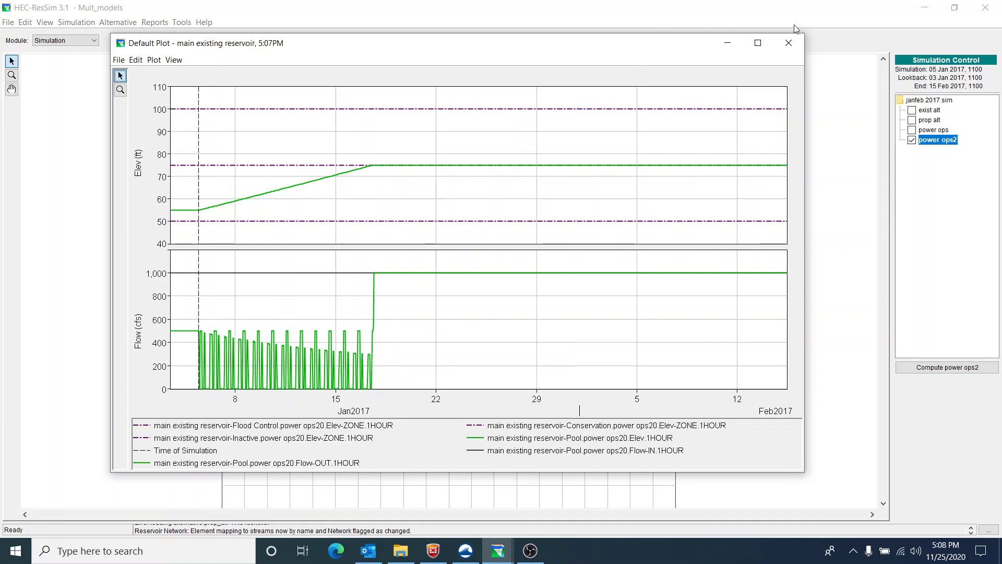
click(788, 41)
Step: Open the main existing reservoir's power plot for power ops2 and enlarge its window
right_click(349, 182)
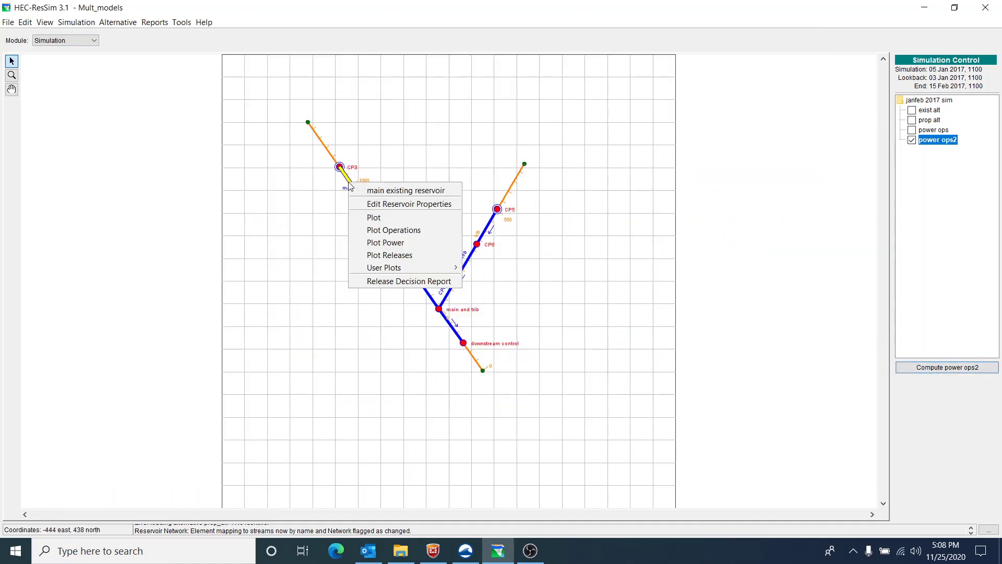
click(380, 243)
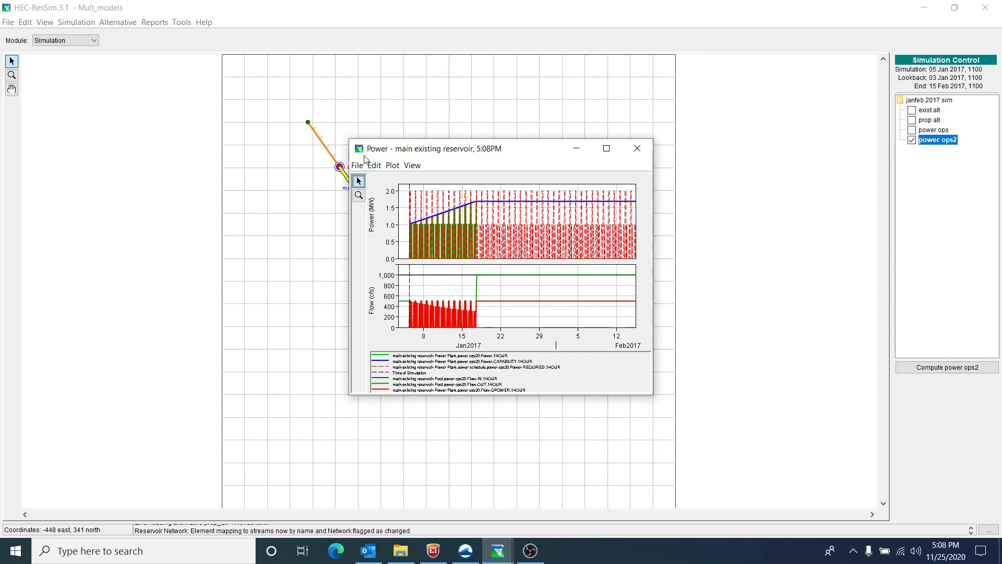
drag(350, 140, 106, 42)
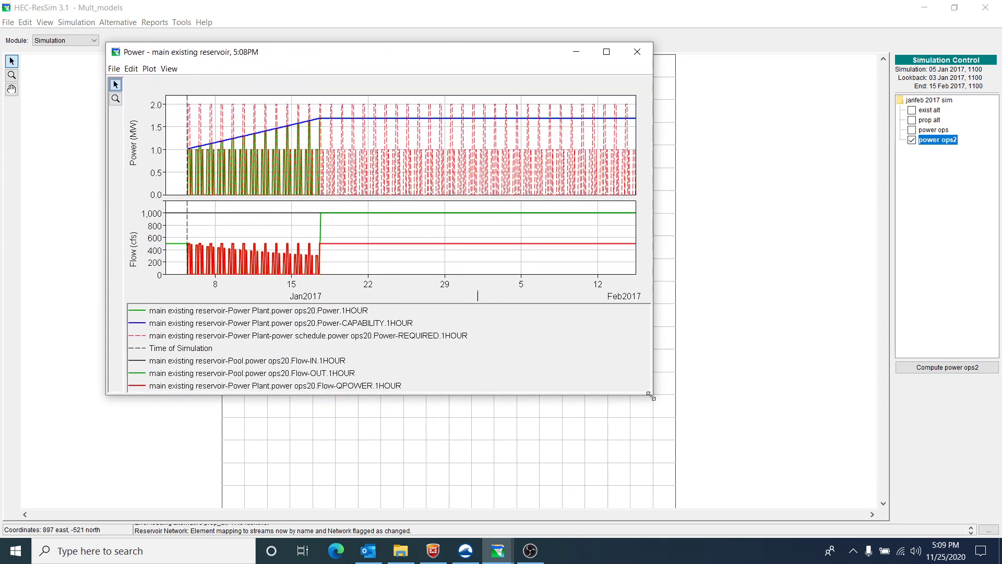
drag(650, 395, 843, 497)
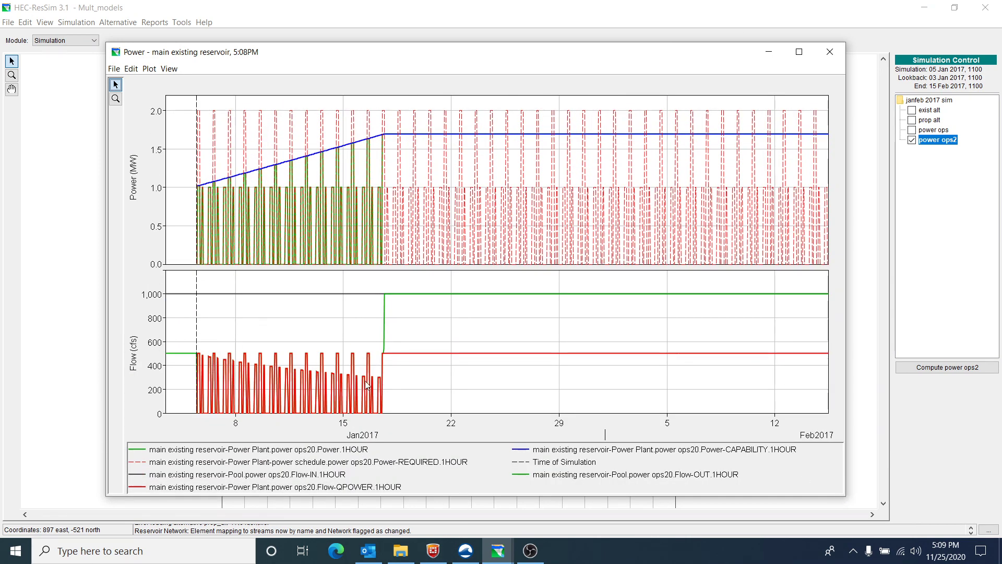
Step: Compare the power ops2 alternative's generated, capability and required power with the power plant flow before and after the mid-January outflow rise
mouse_move(319, 373)
mouse_move(350, 378)
mouse_move(326, 192)
mouse_move(307, 163)
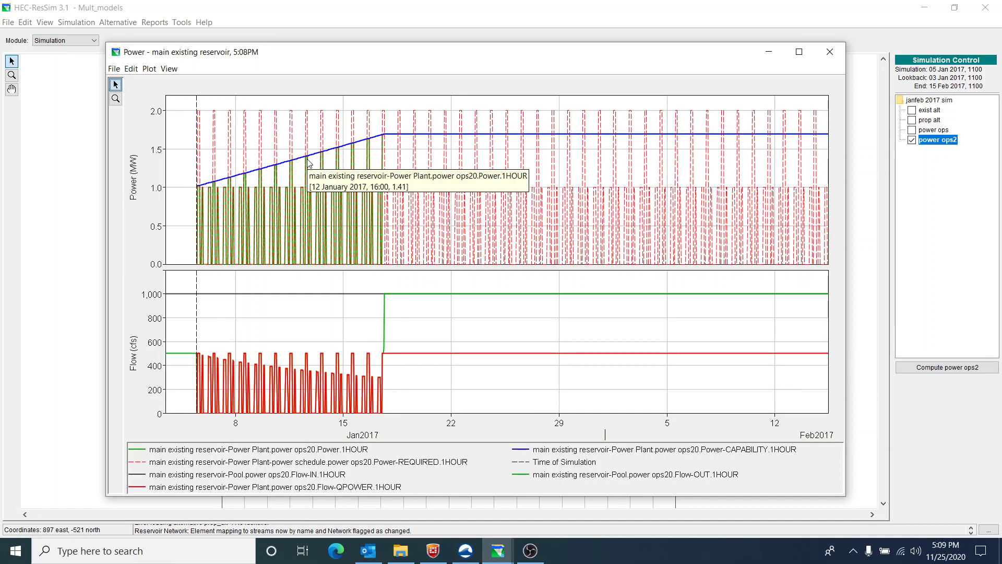
mouse_move(292, 113)
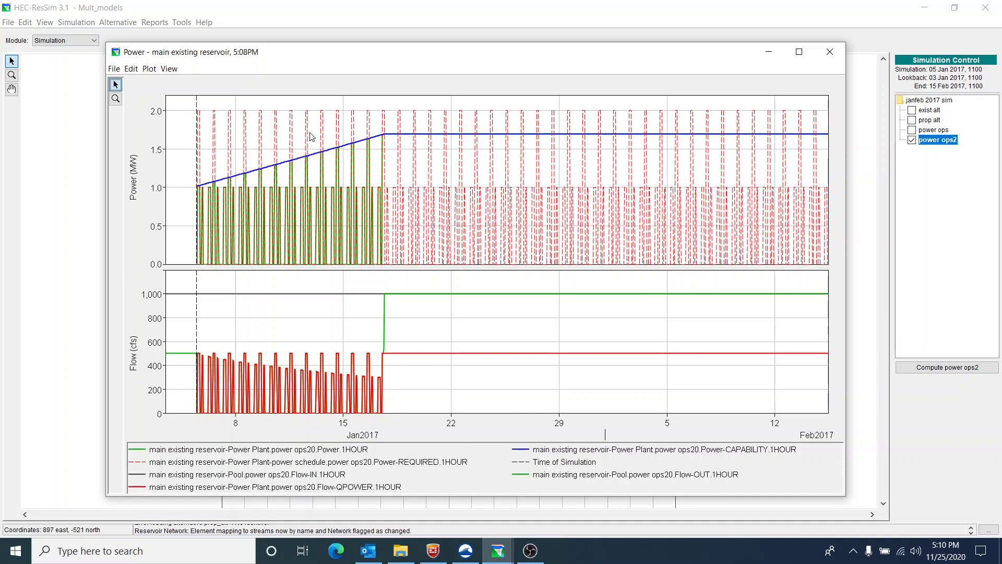
mouse_move(387, 137)
mouse_move(386, 356)
mouse_move(622, 354)
mouse_move(427, 356)
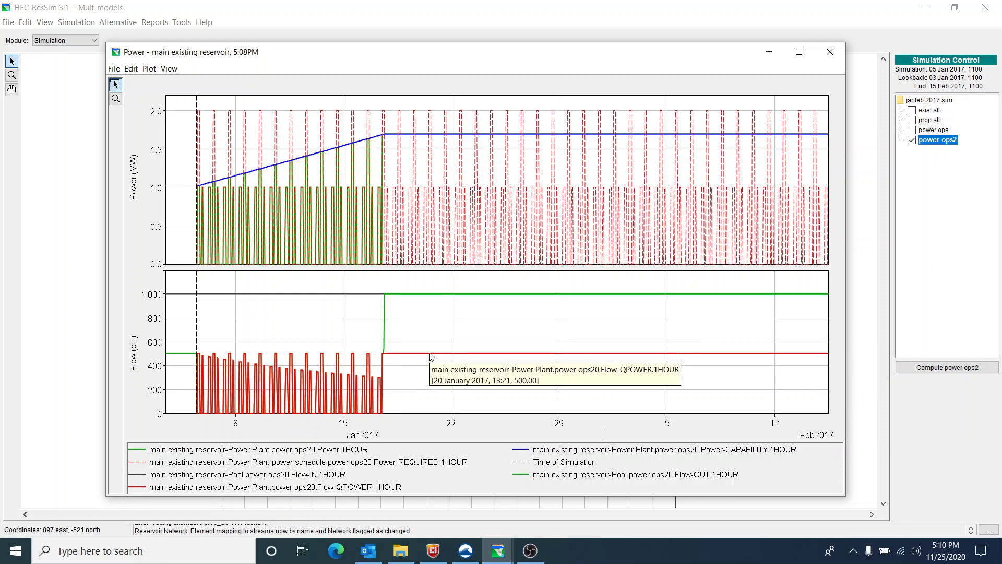